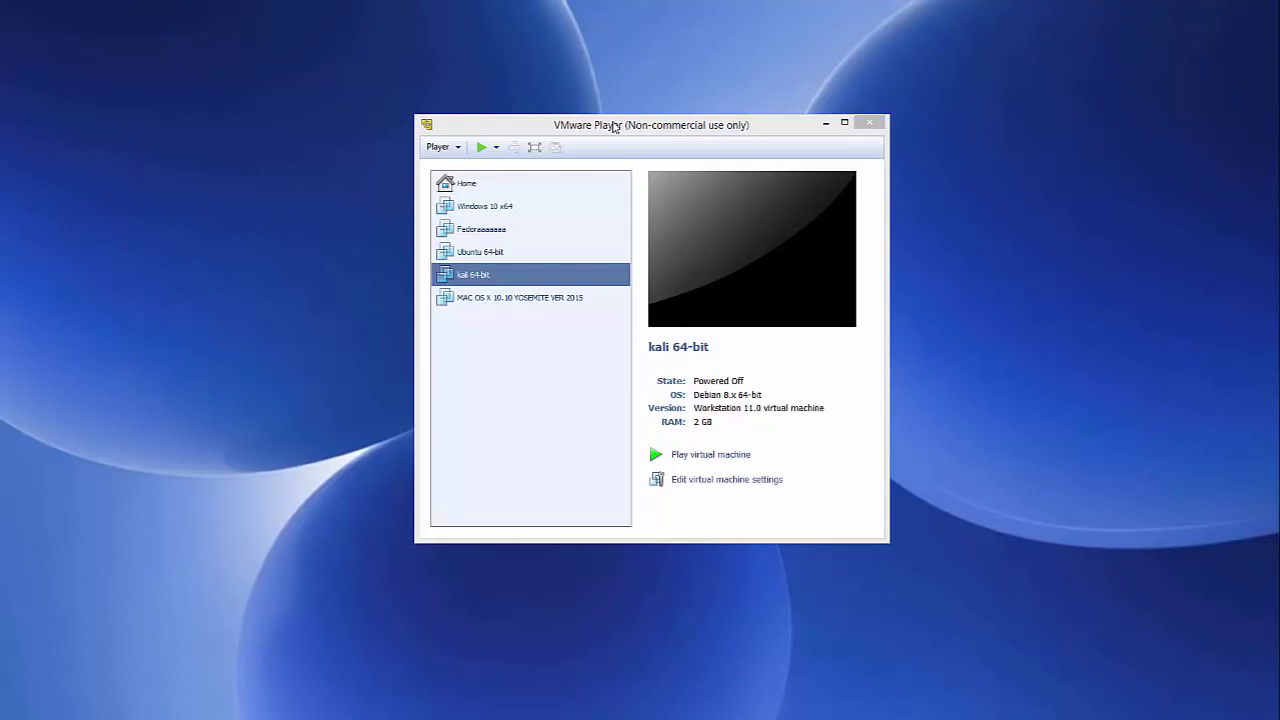
Step: Minimize VMware Player and restore Firefox with the Google 'ubuntu' search results
left_click(825, 123)
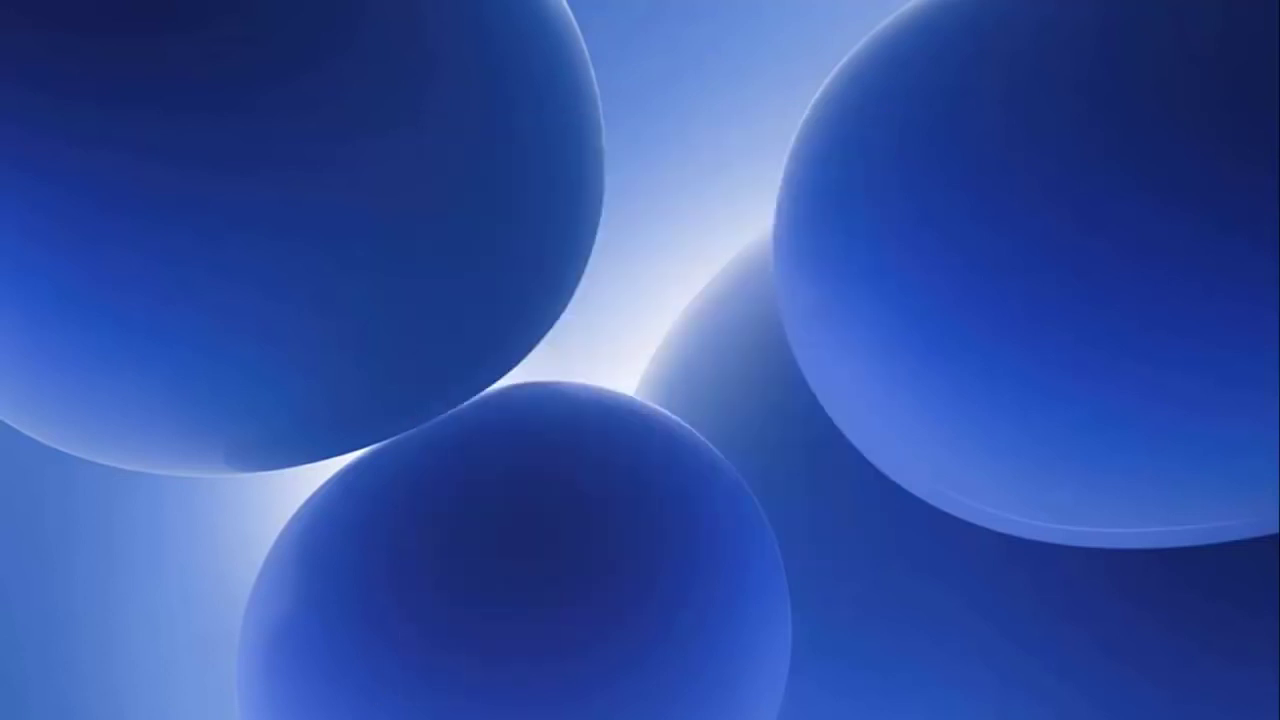
left_click(420, 695)
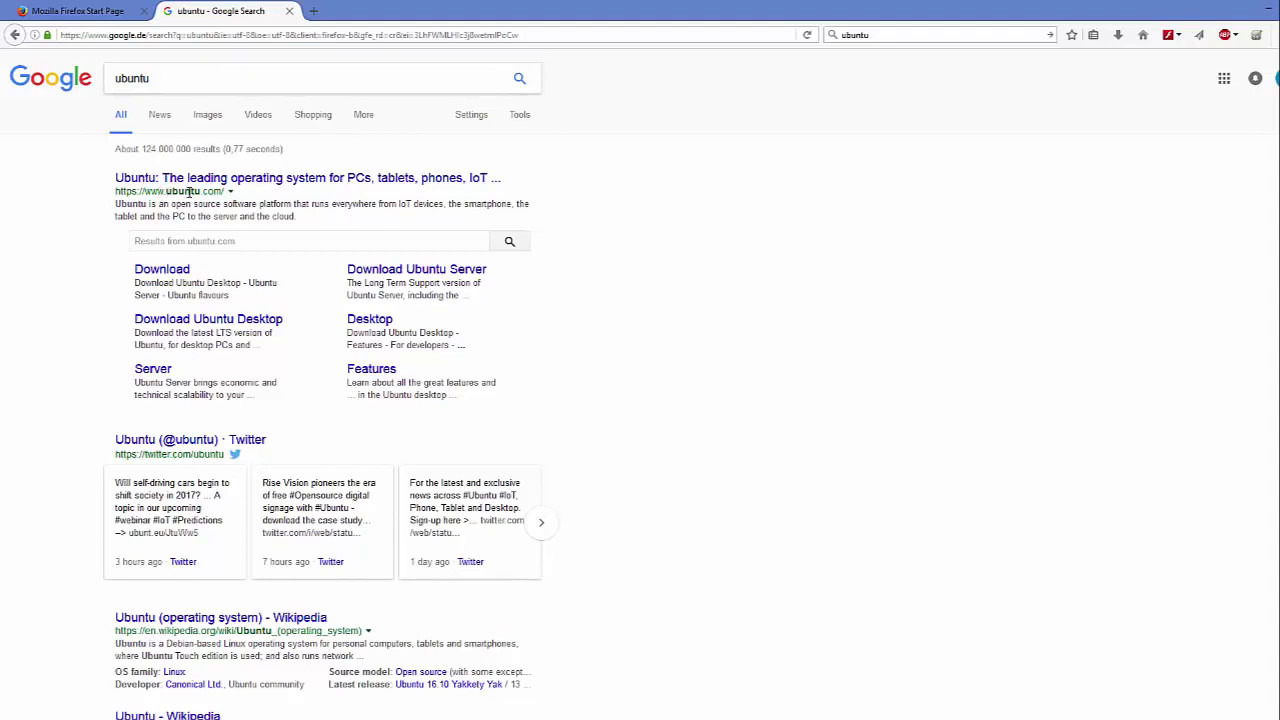
Step: Open ubuntu.com from the Google results and go to its Get Ubuntu download page
left_click(247, 179)
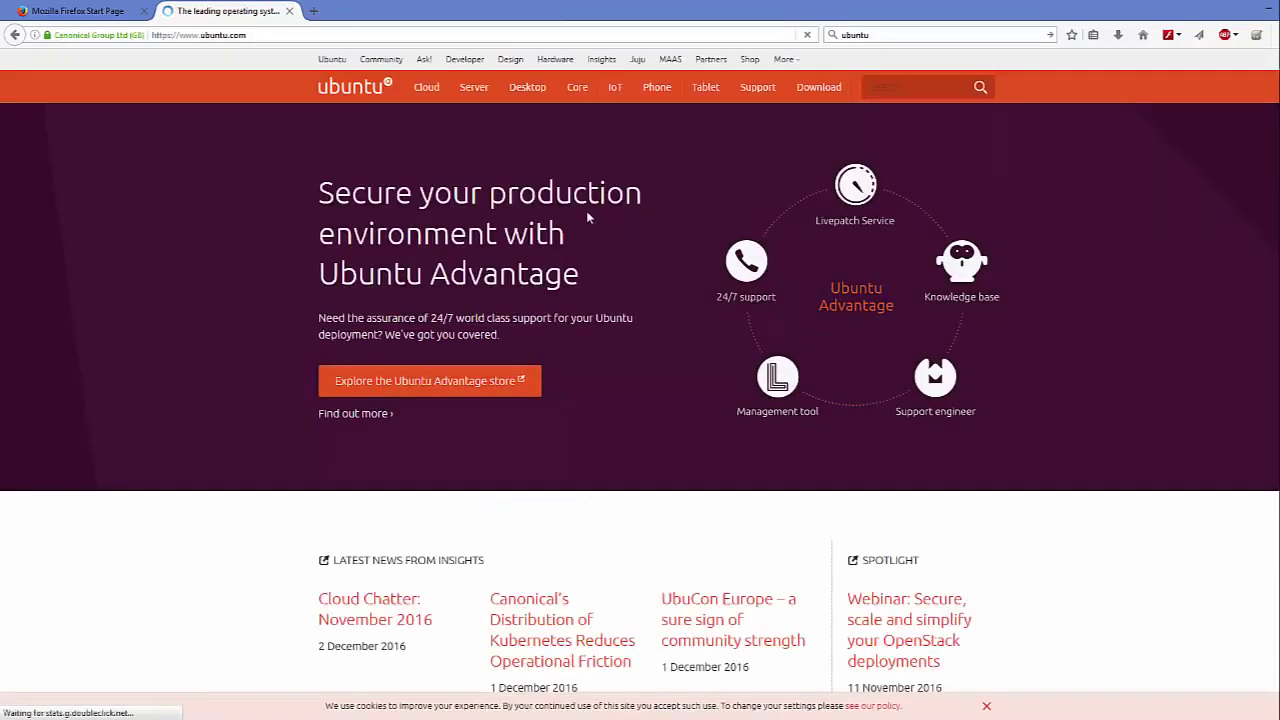
mouse_move(527, 93)
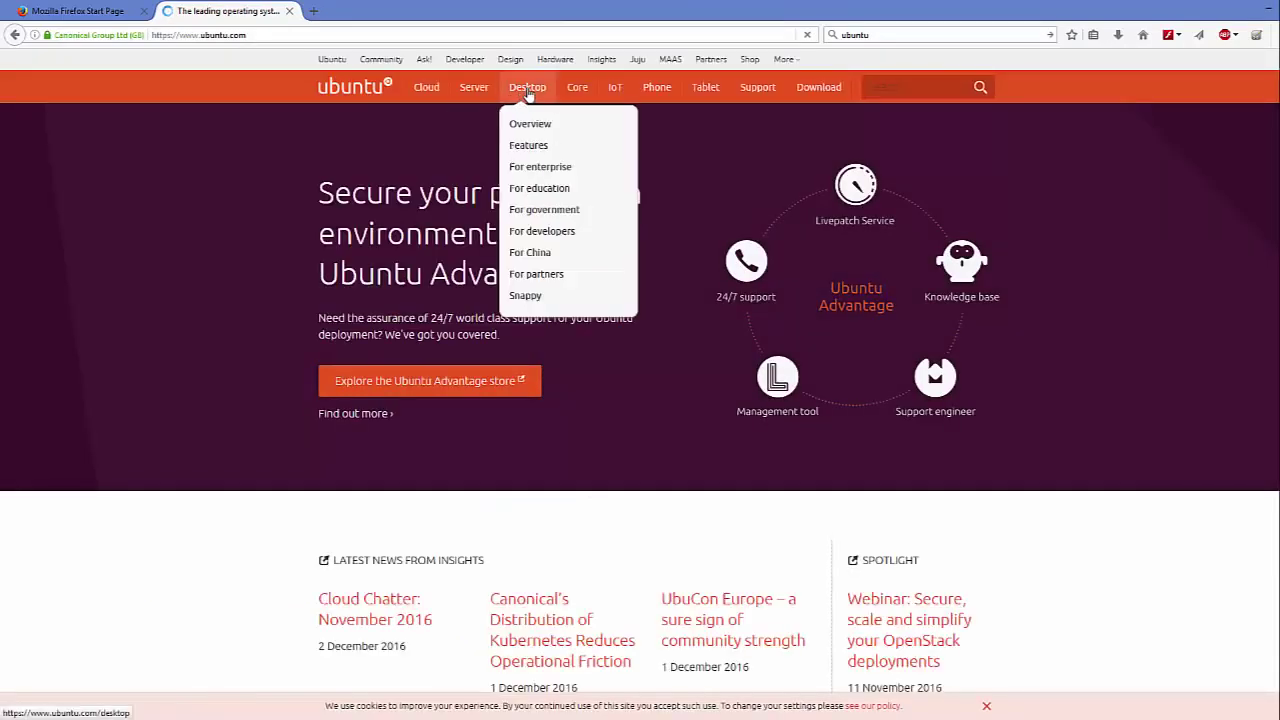
left_click(821, 88)
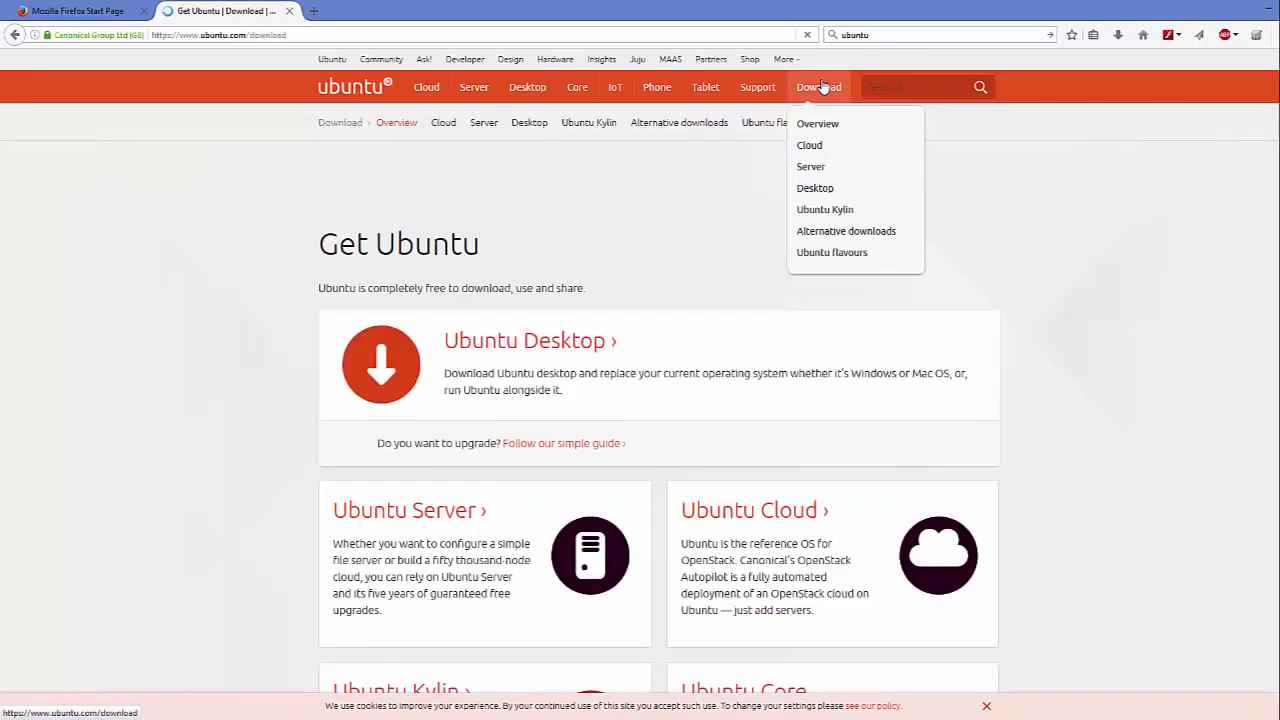
Step: On the Ubuntu Desktop page, compare 16.04.1 LTS with 16.10 and download 16.04.1 LTS
left_click(515, 346)
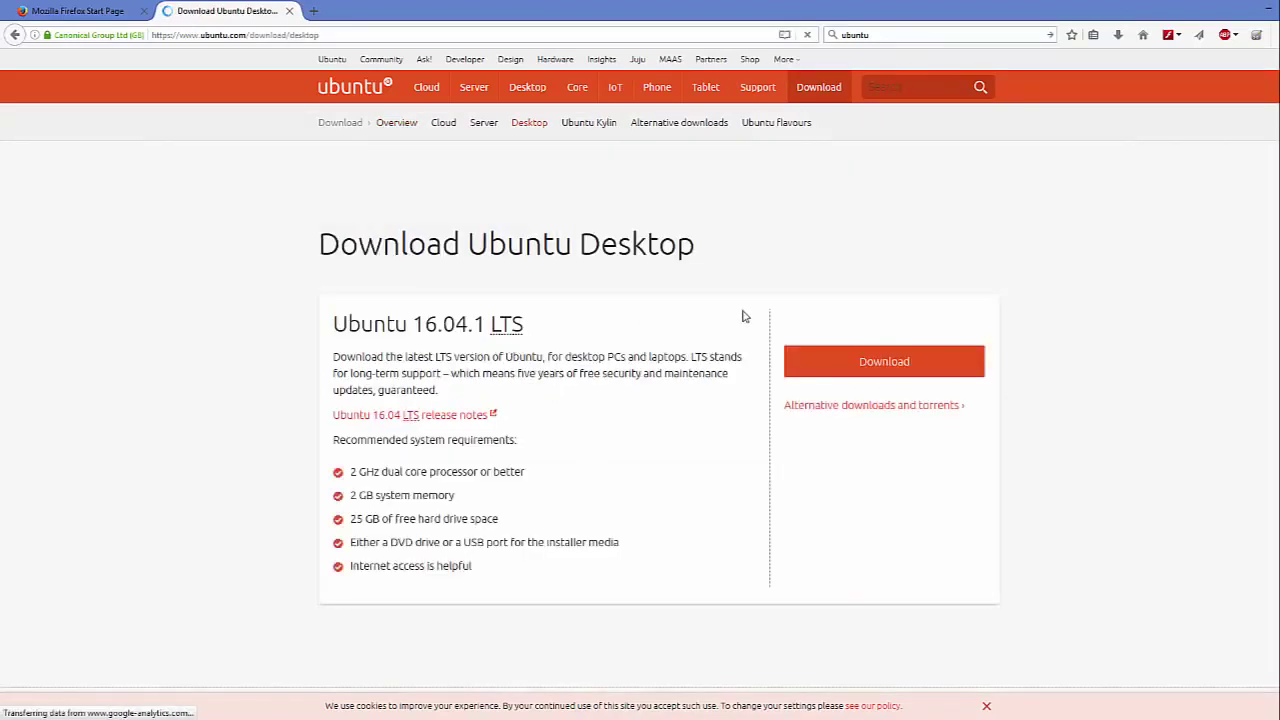
scroll(450, 316, "down", 3)
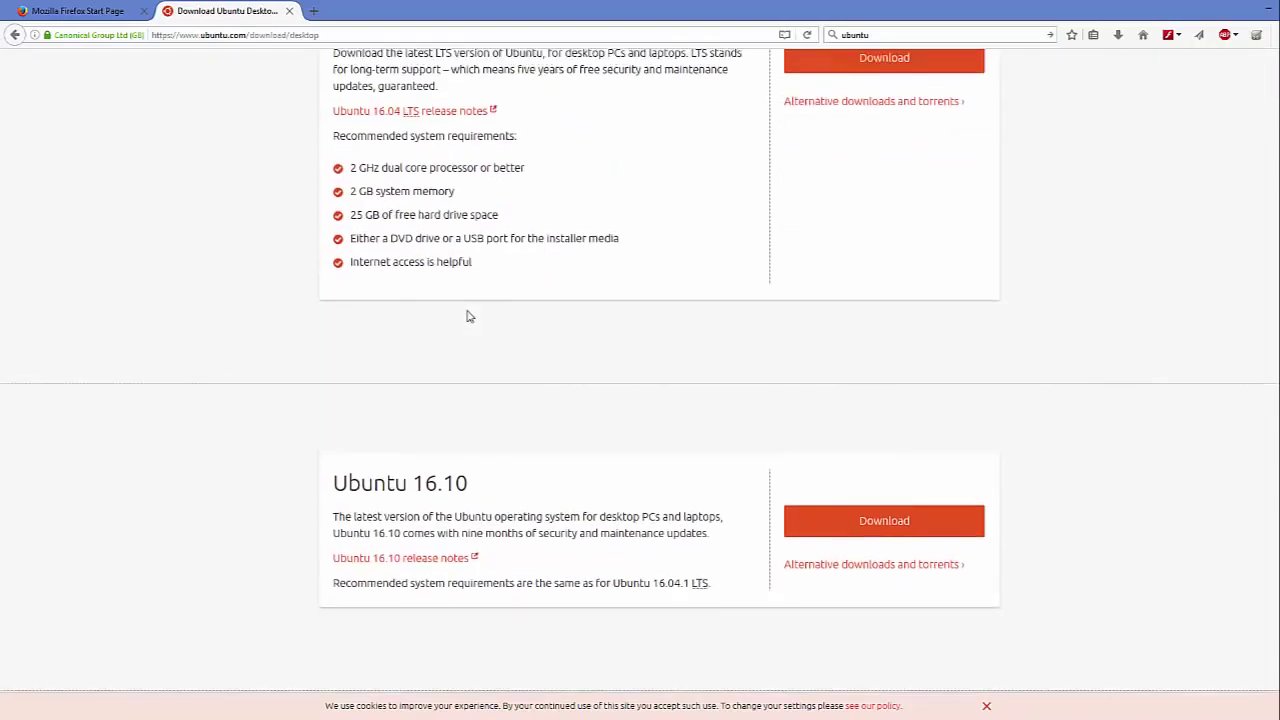
scroll(468, 316, "up", 2)
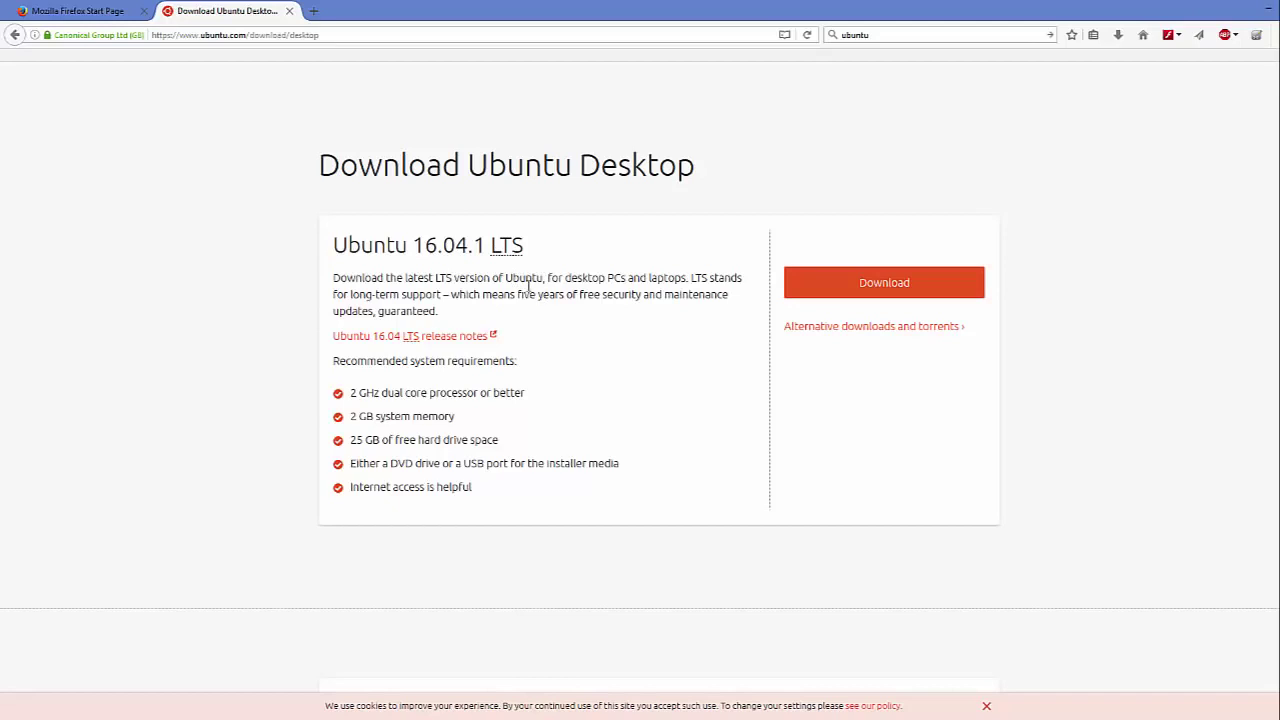
scroll(520, 287, "down", 4)
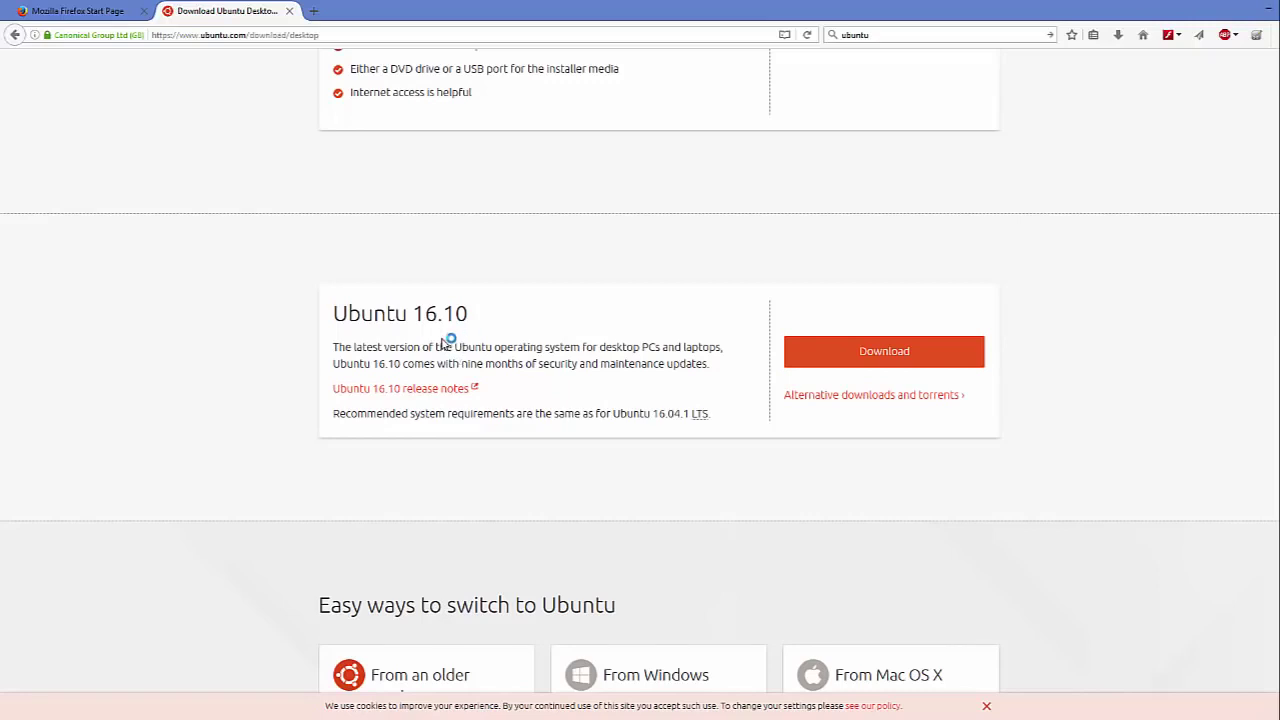
left_click_drag(460, 364, 521, 358)
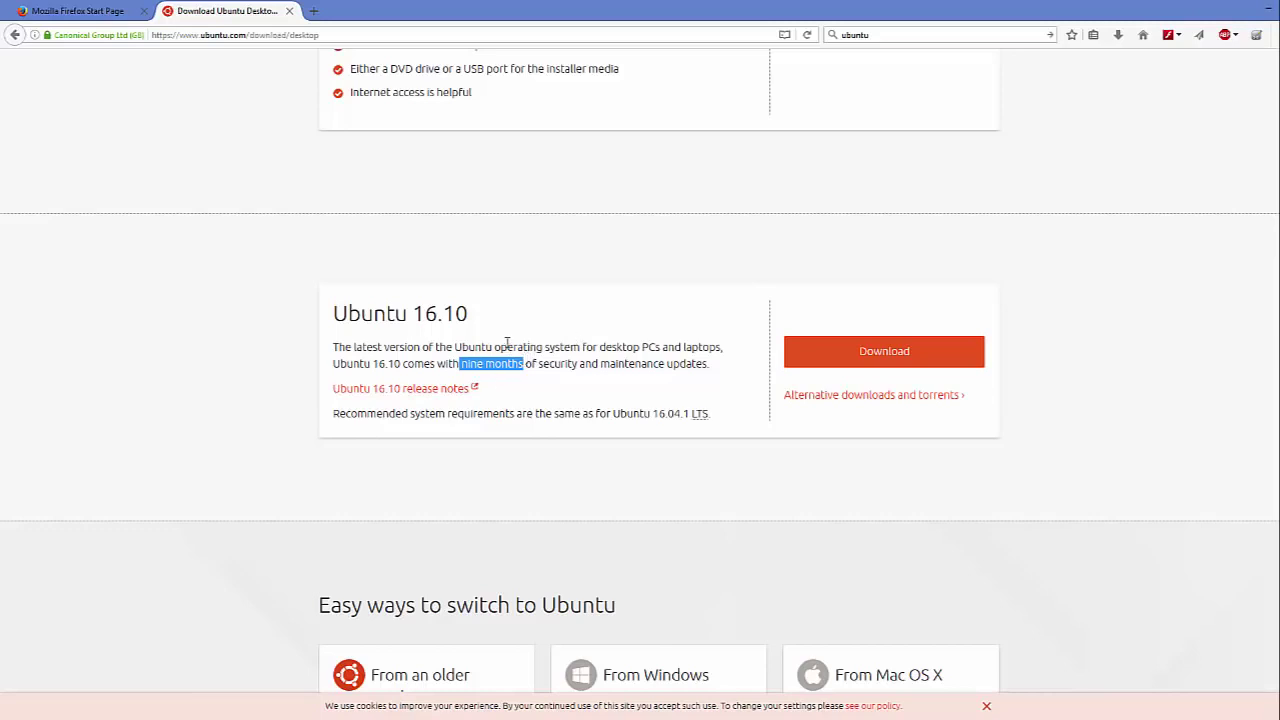
scroll(519, 344, "up", 5)
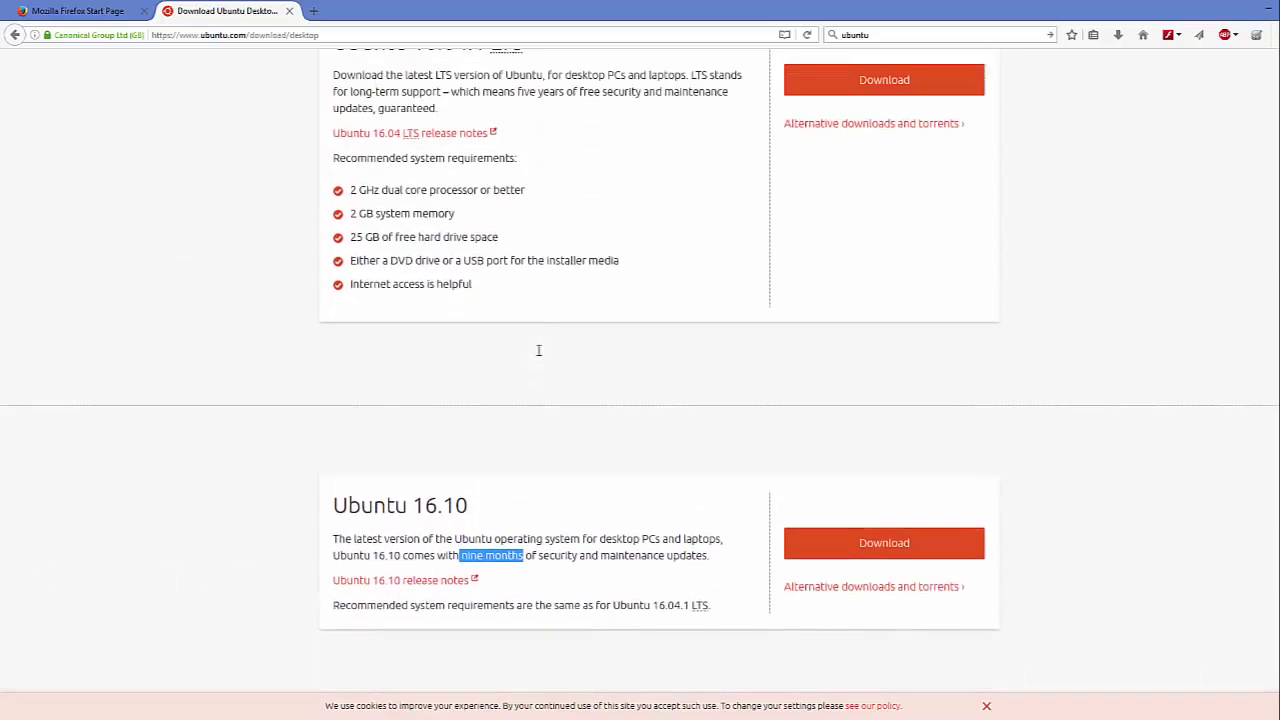
left_click_drag(530, 168, 338, 170)
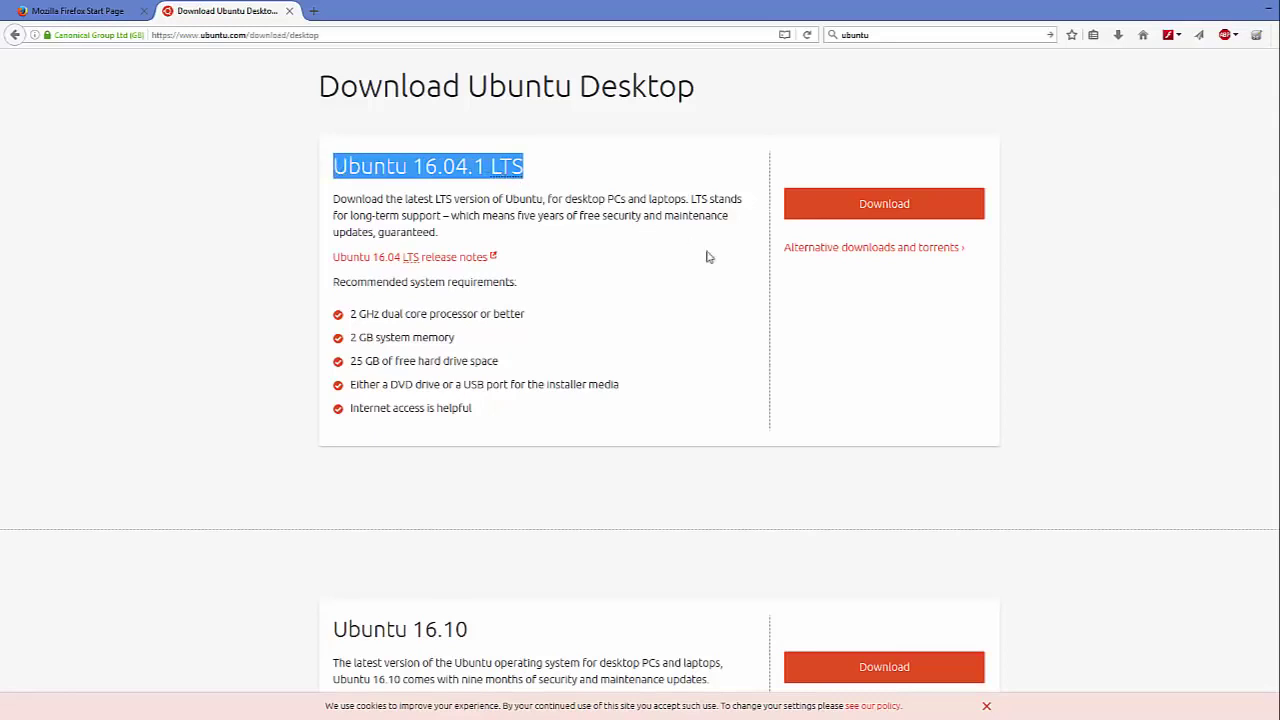
left_click(885, 208)
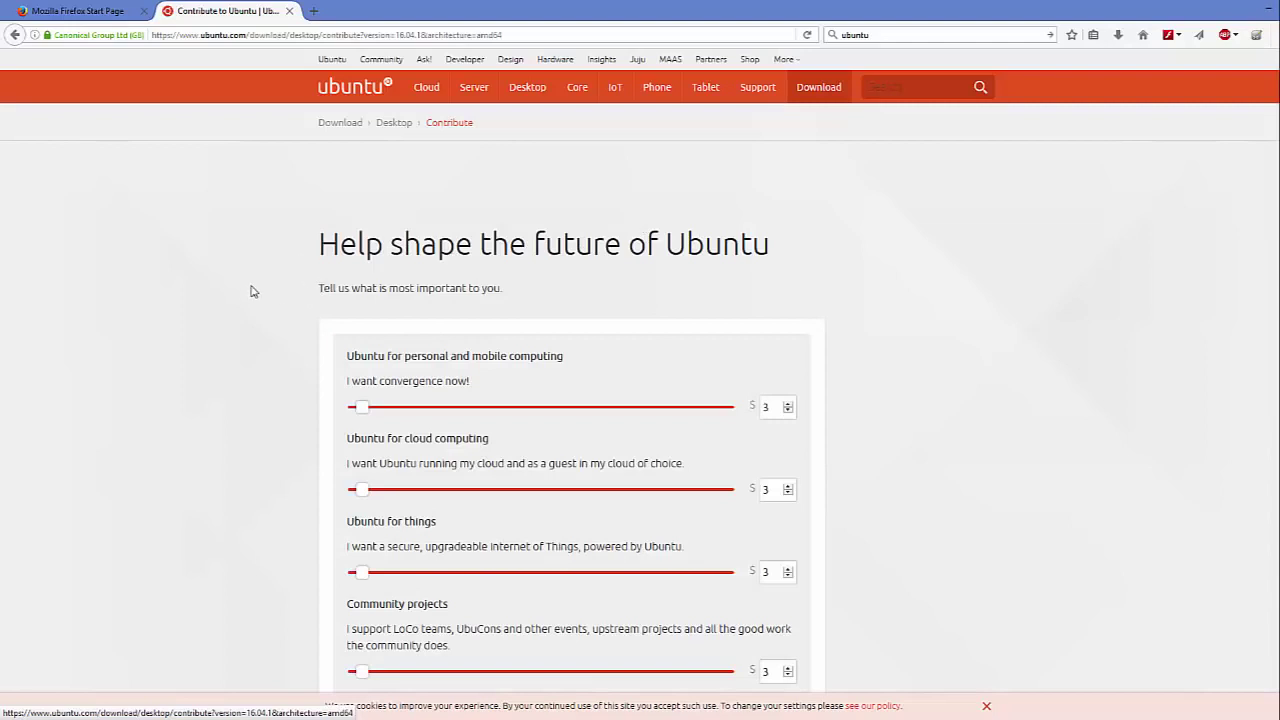
Step: Set all five contribution sliders, including Tip to Canonical, to $0 and download Ubuntu Desktop free
scroll(253, 291, "down", 3)
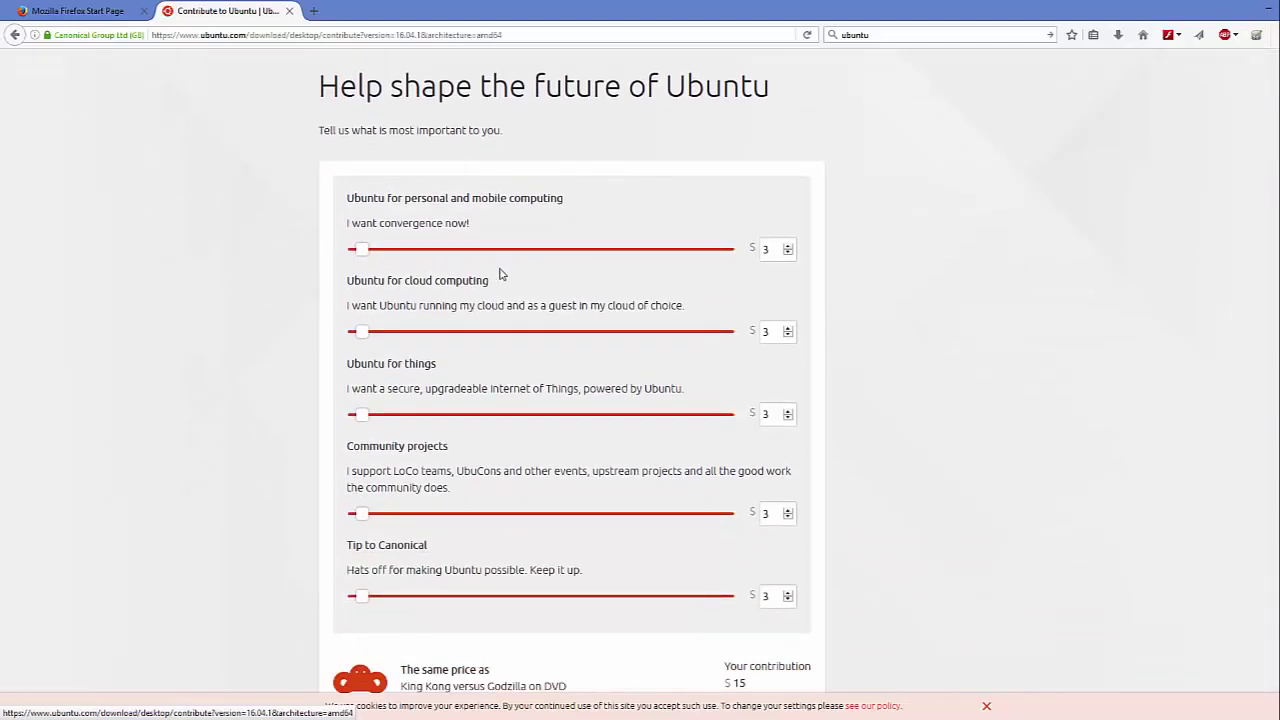
left_click_drag(370, 251, 342, 258)
left_click_drag(366, 331, 336, 338)
left_click_drag(364, 414, 323, 417)
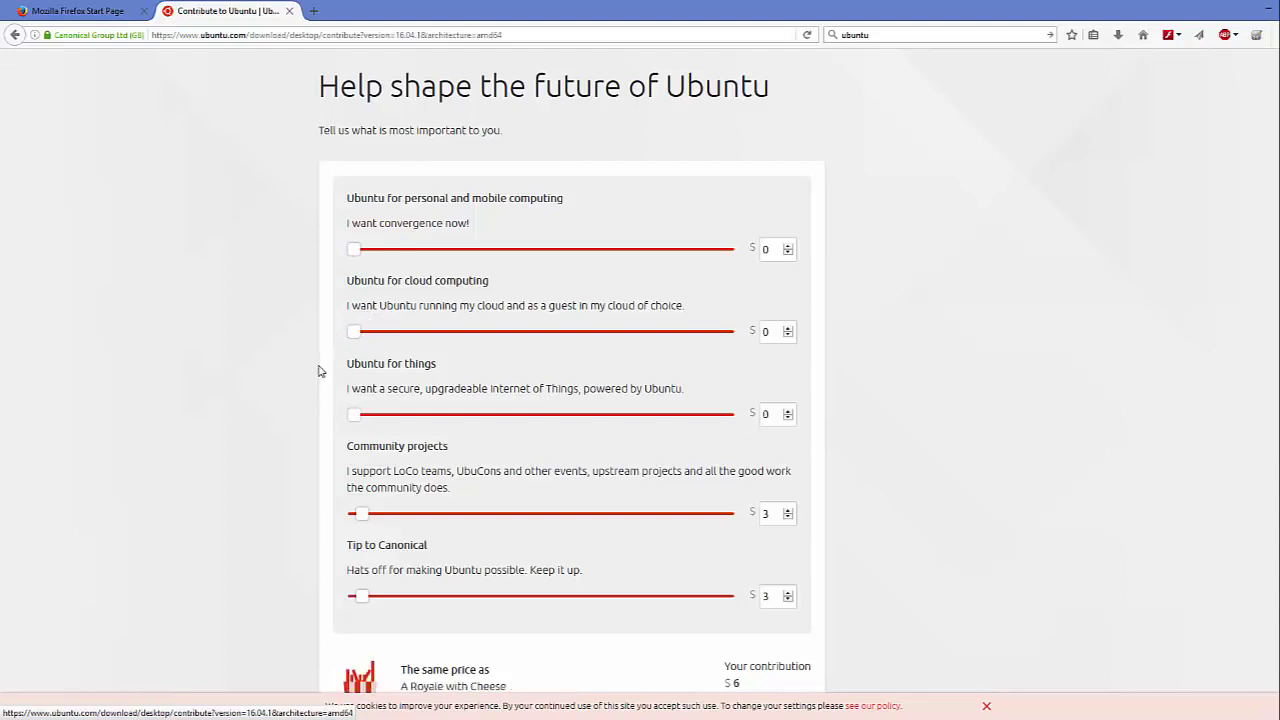
scroll(318, 371, "down", 4)
left_click_drag(362, 277, 332, 286)
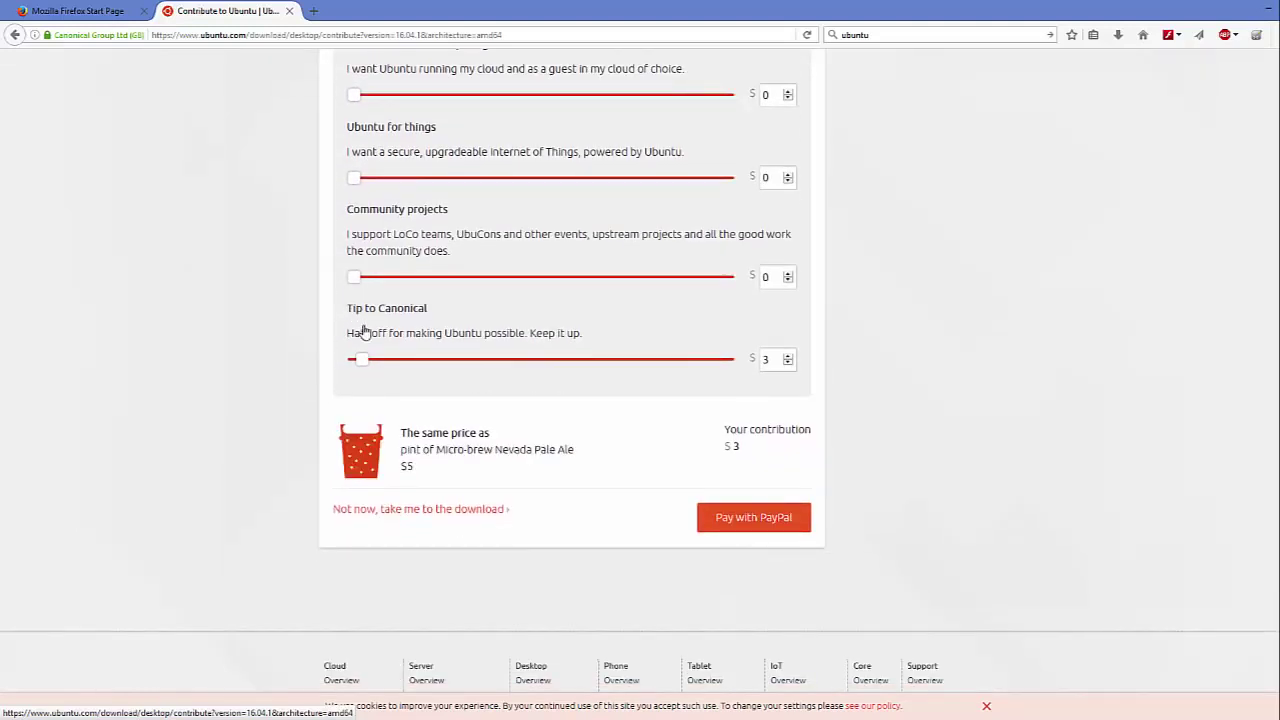
left_click_drag(363, 366, 326, 365)
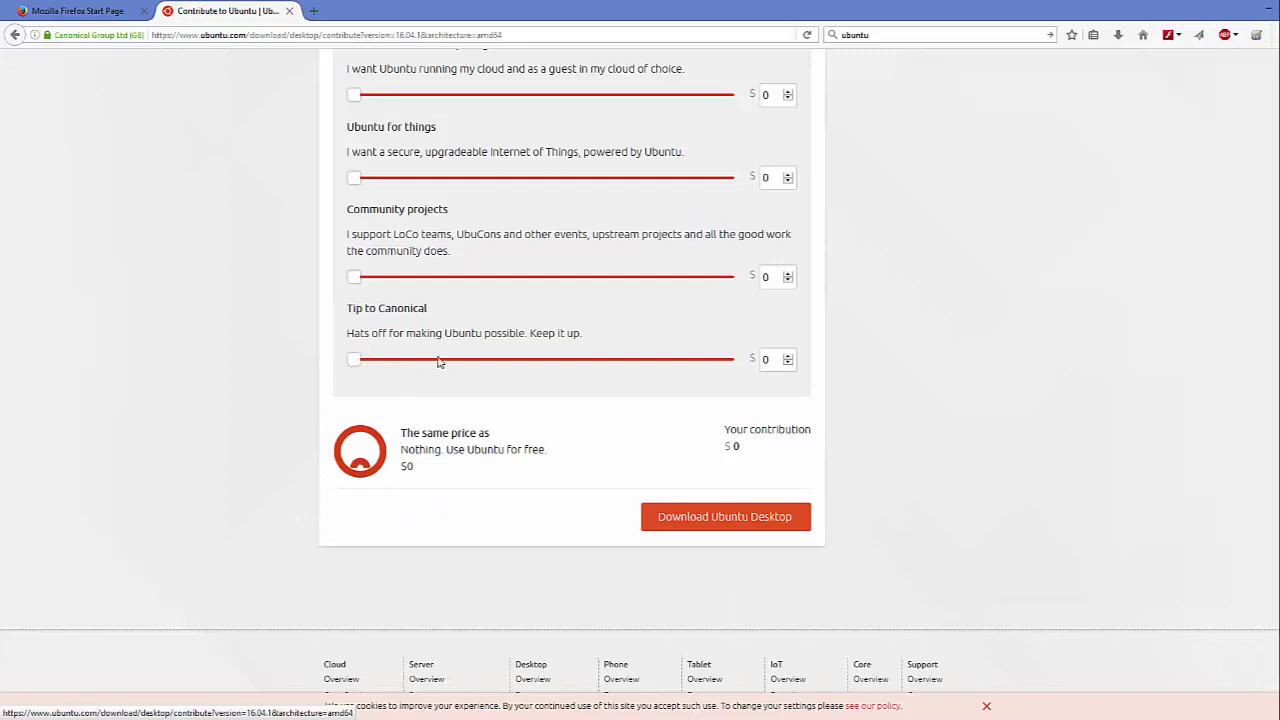
key("Right")
key("Left")
left_click(706, 526)
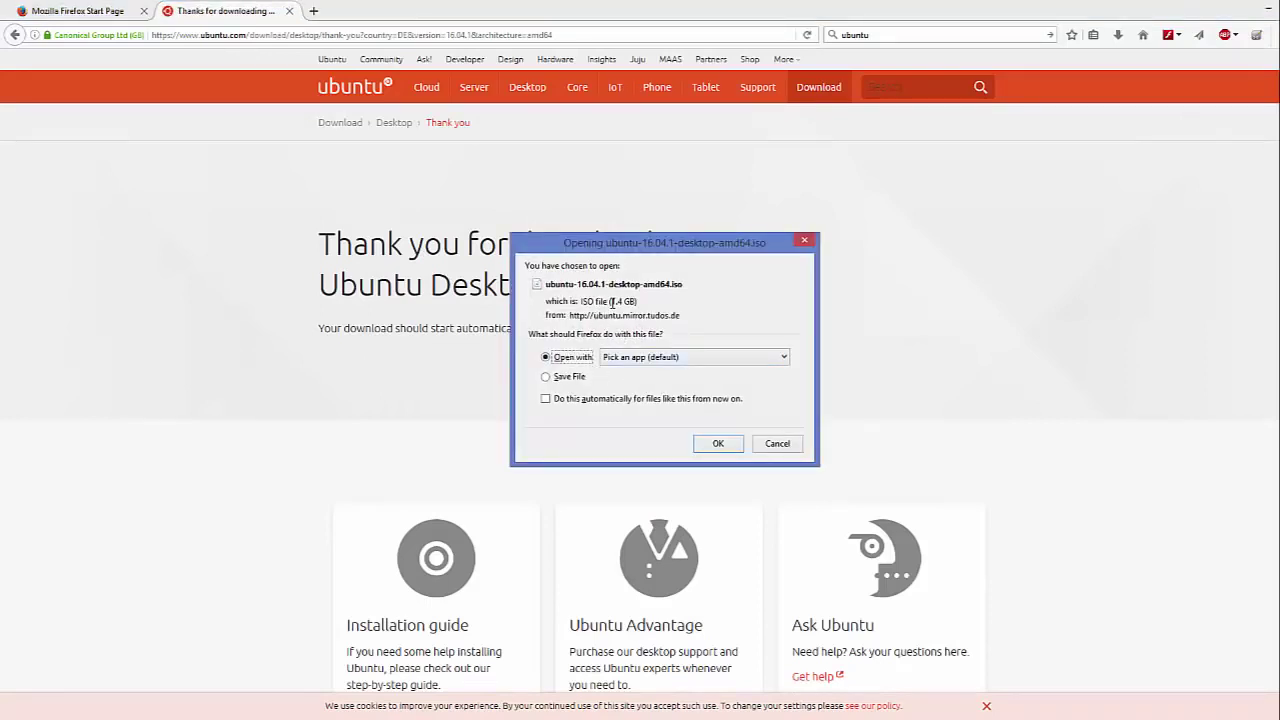
Step: Cancel the 1.4 GB ubuntu-16.04.1-desktop-amd64.iso download and select the existing ISO in File Explorer
left_click_drag(611, 301, 633, 301)
left_click(773, 447)
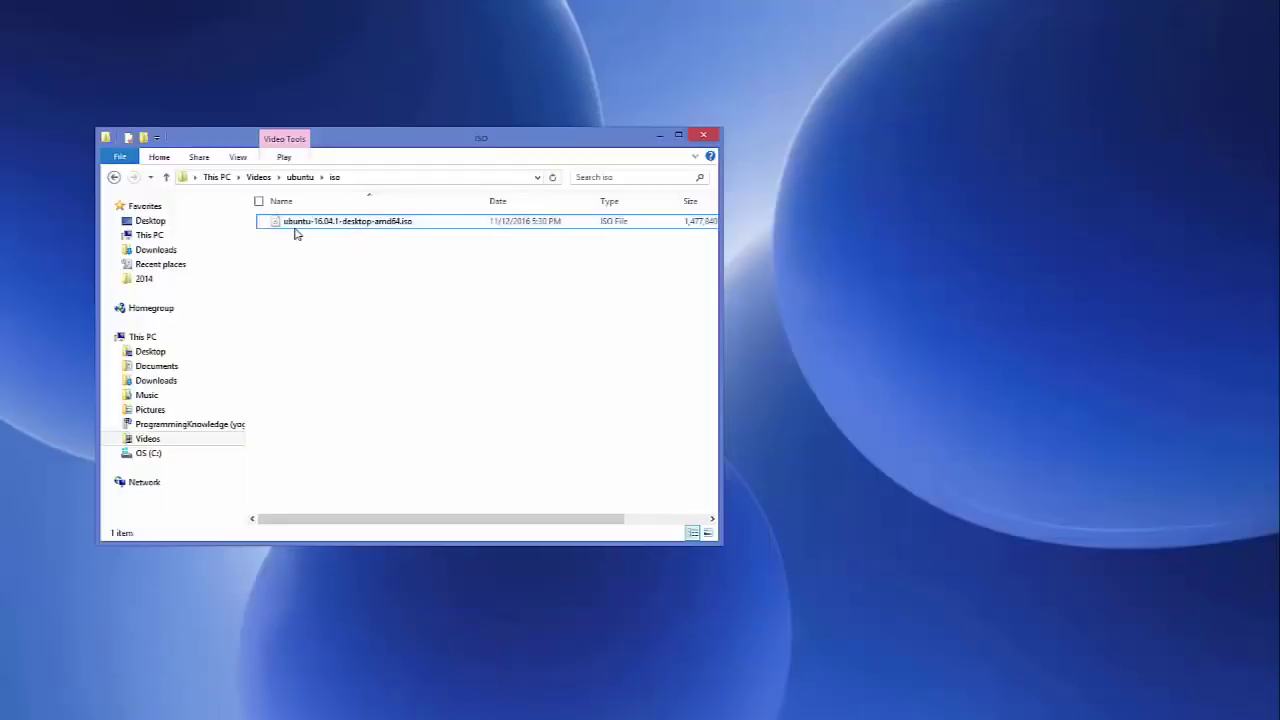
left_click(298, 224)
Step: Minimize the File Explorer window showing the Ubuntu ISO in Videos > ubuntu > iso
left_click(658, 136)
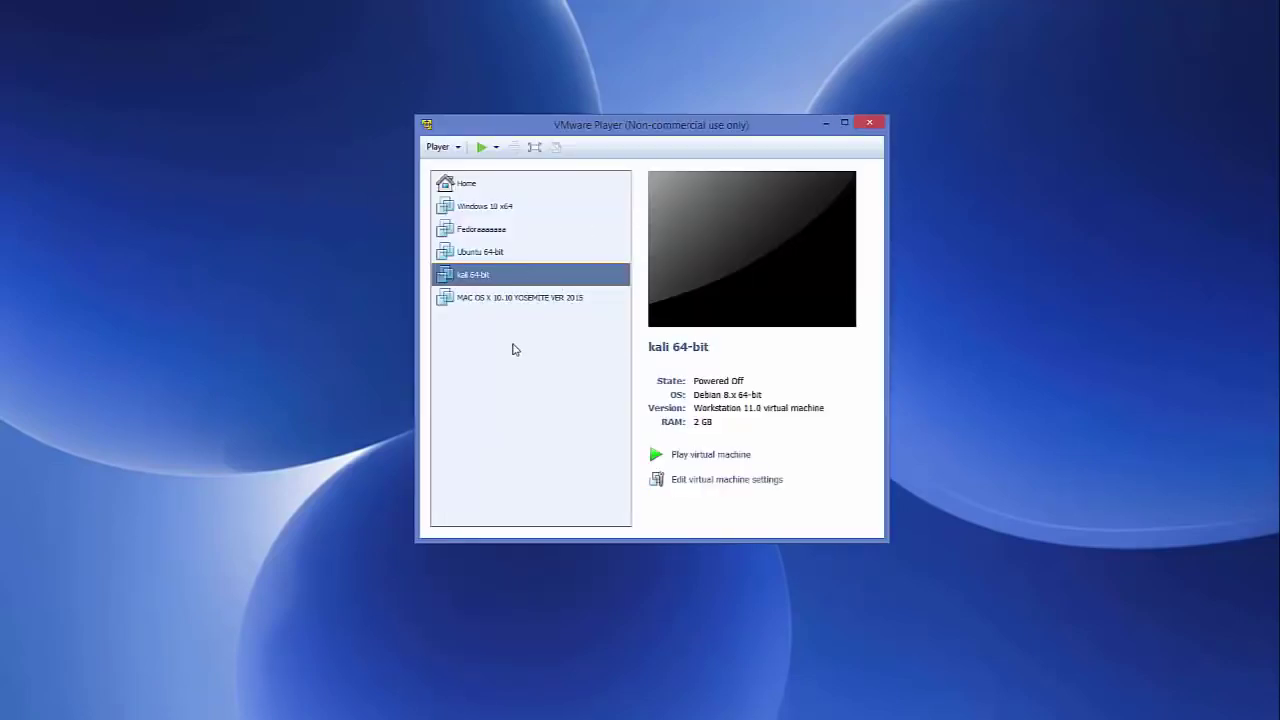
Step: Go to VMware Player's Home page and start the New Virtual Machine Wizard
left_click(525, 299)
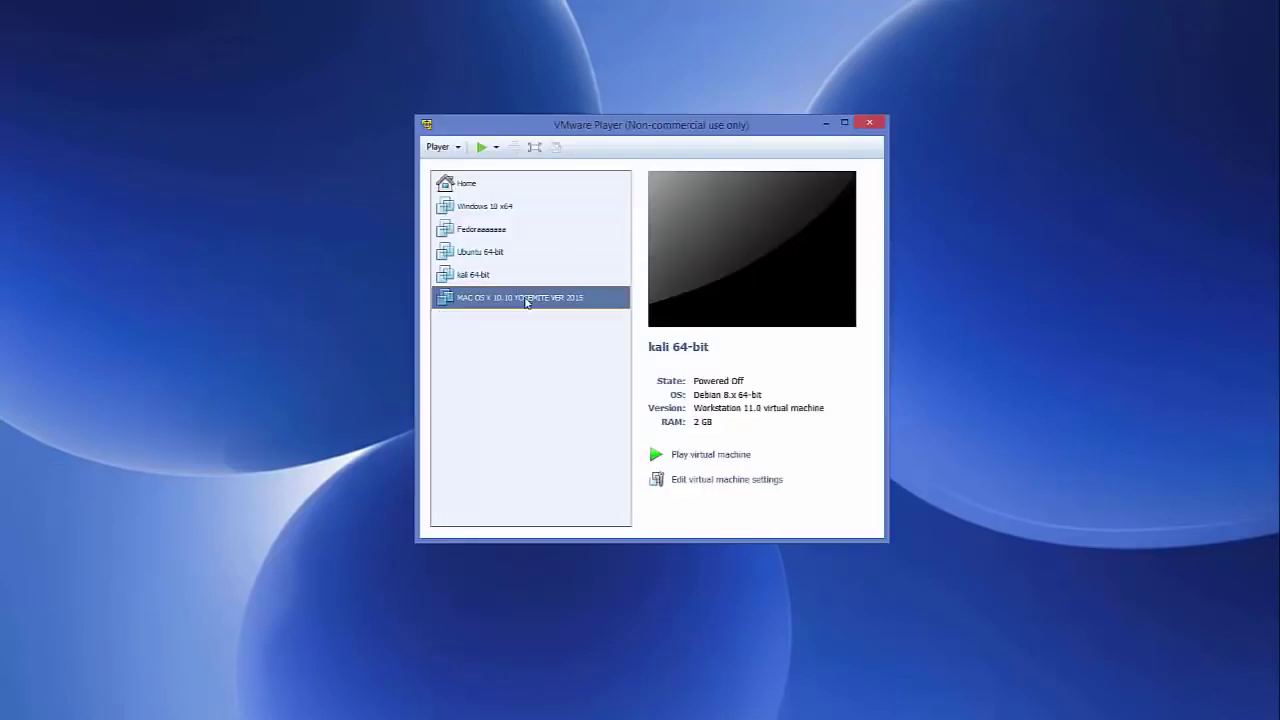
left_click(478, 185)
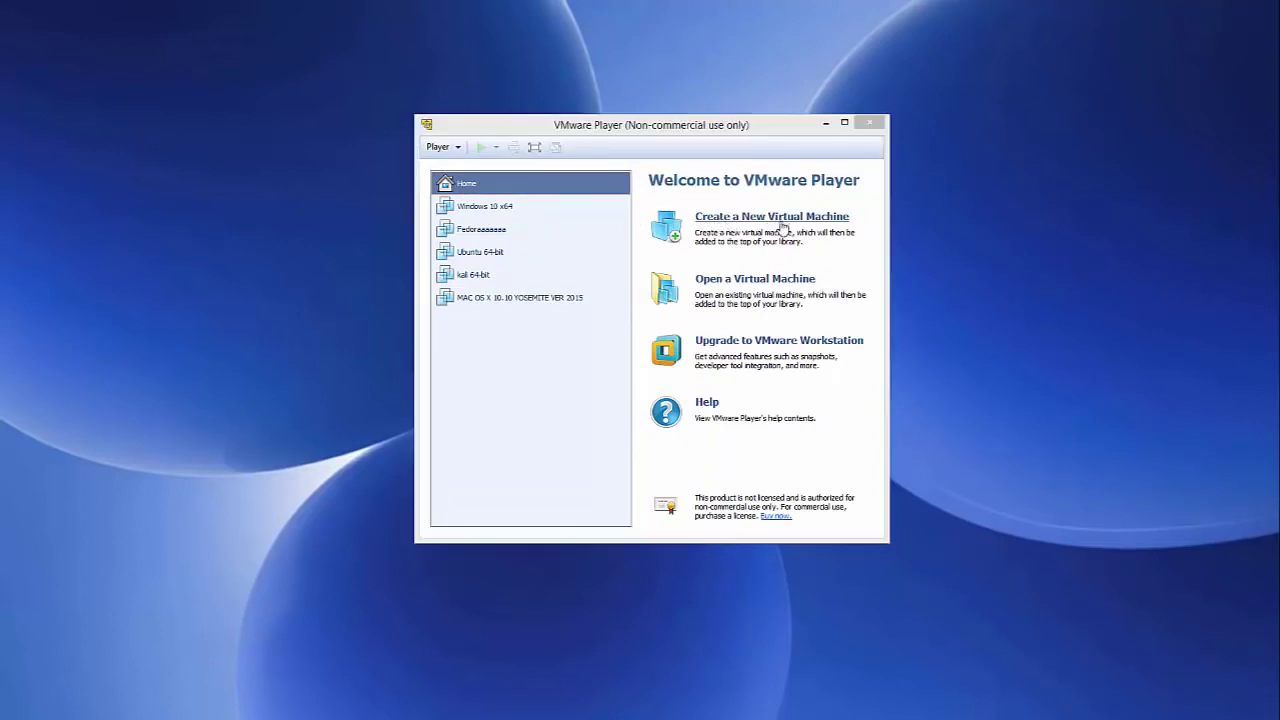
left_click(780, 227)
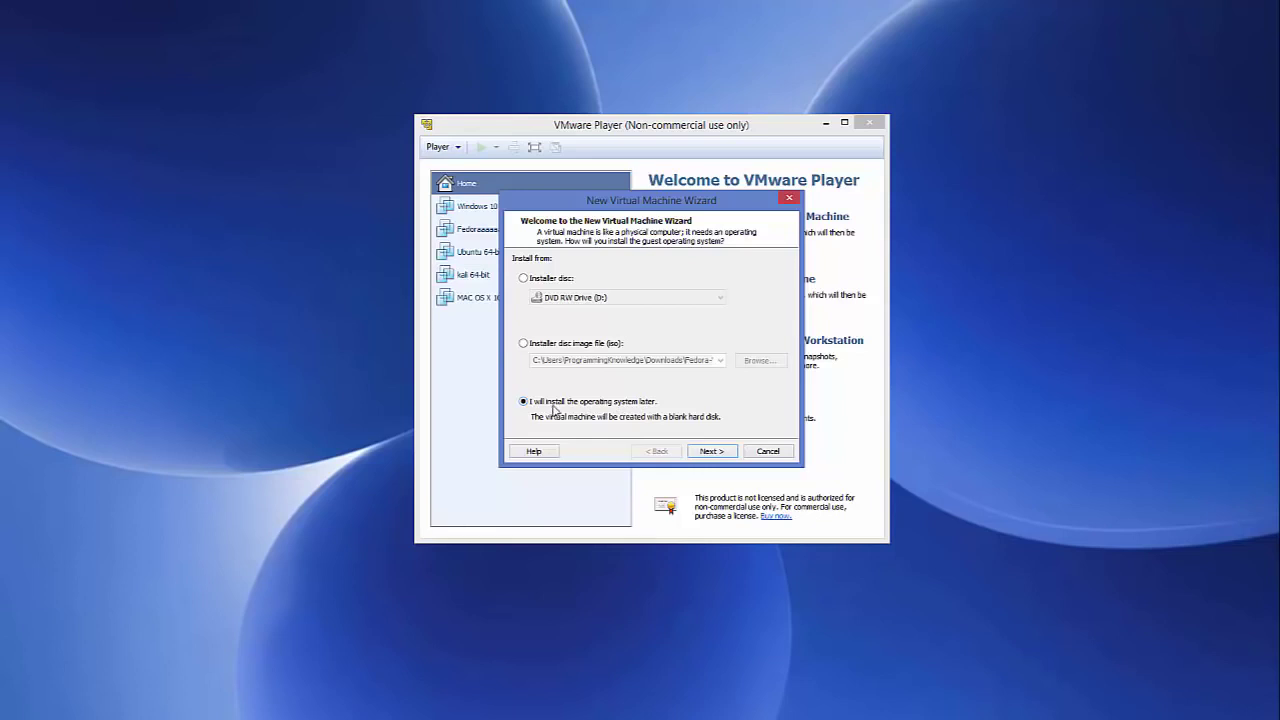
Step: Choose Linux version Ubuntu 64-bit in the wizard and advance to the machine name field
left_click(714, 452)
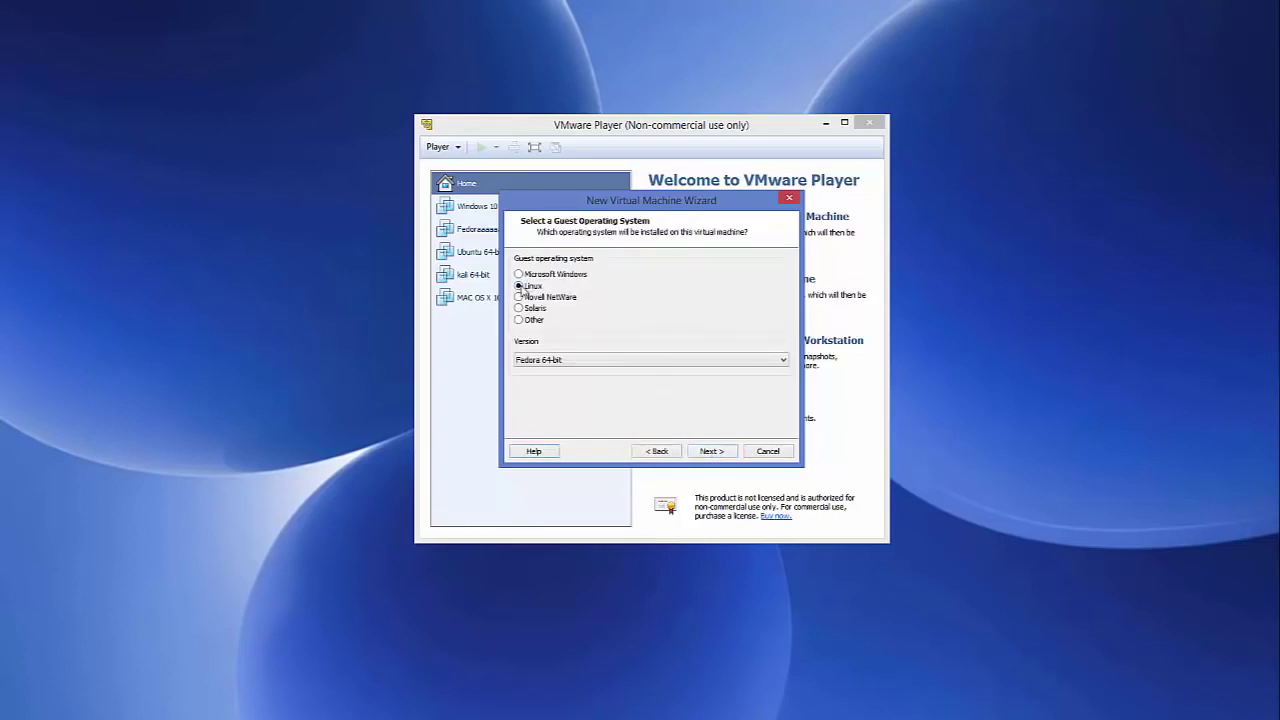
left_click(560, 362)
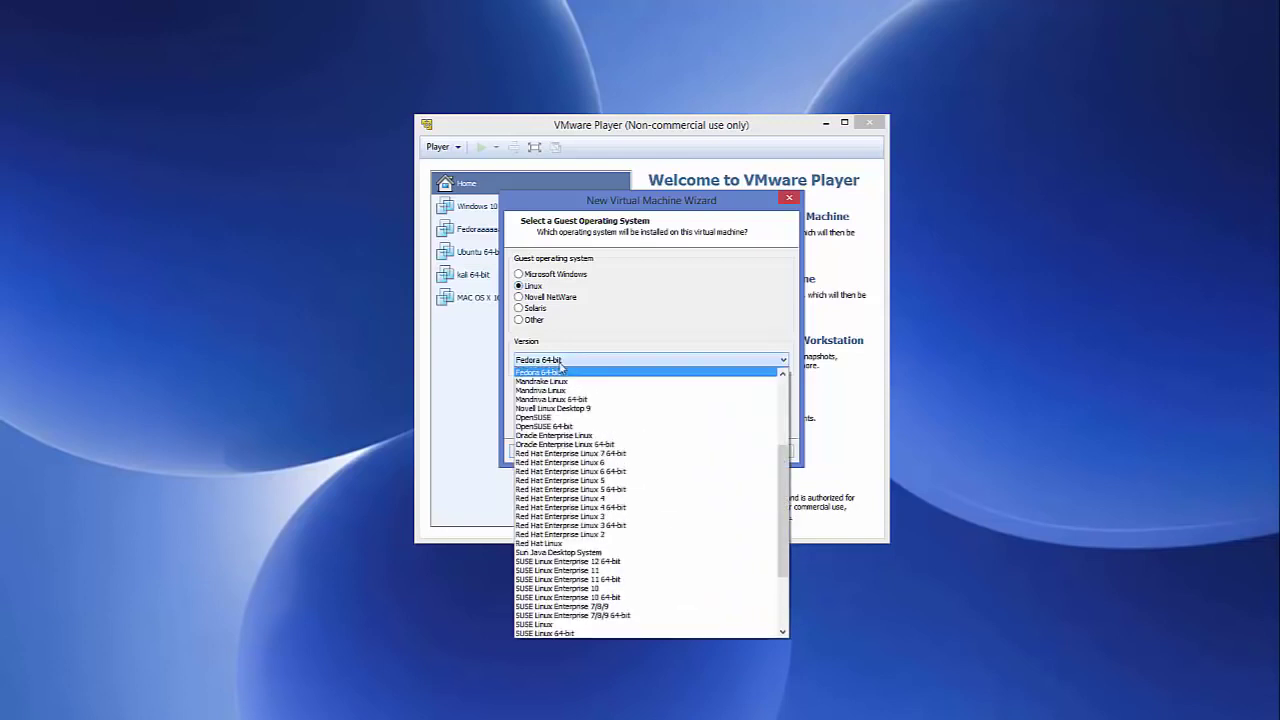
scroll(551, 455, "down", 4)
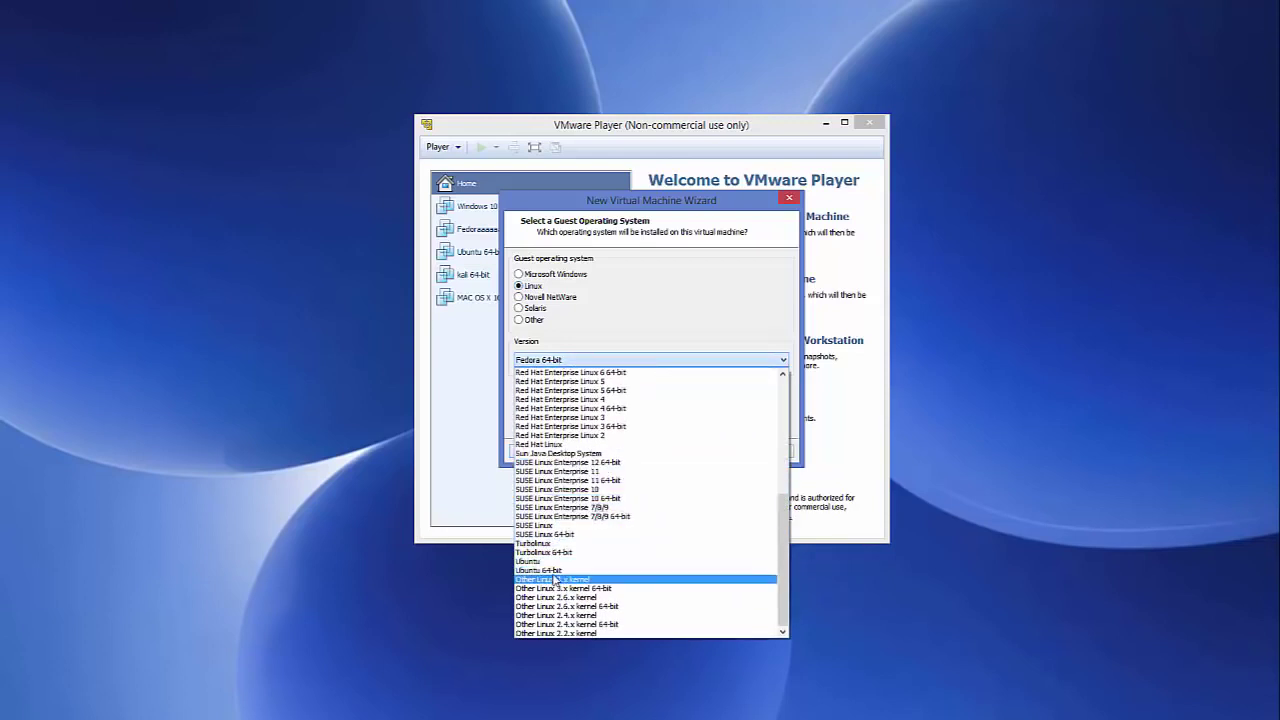
left_click(557, 570)
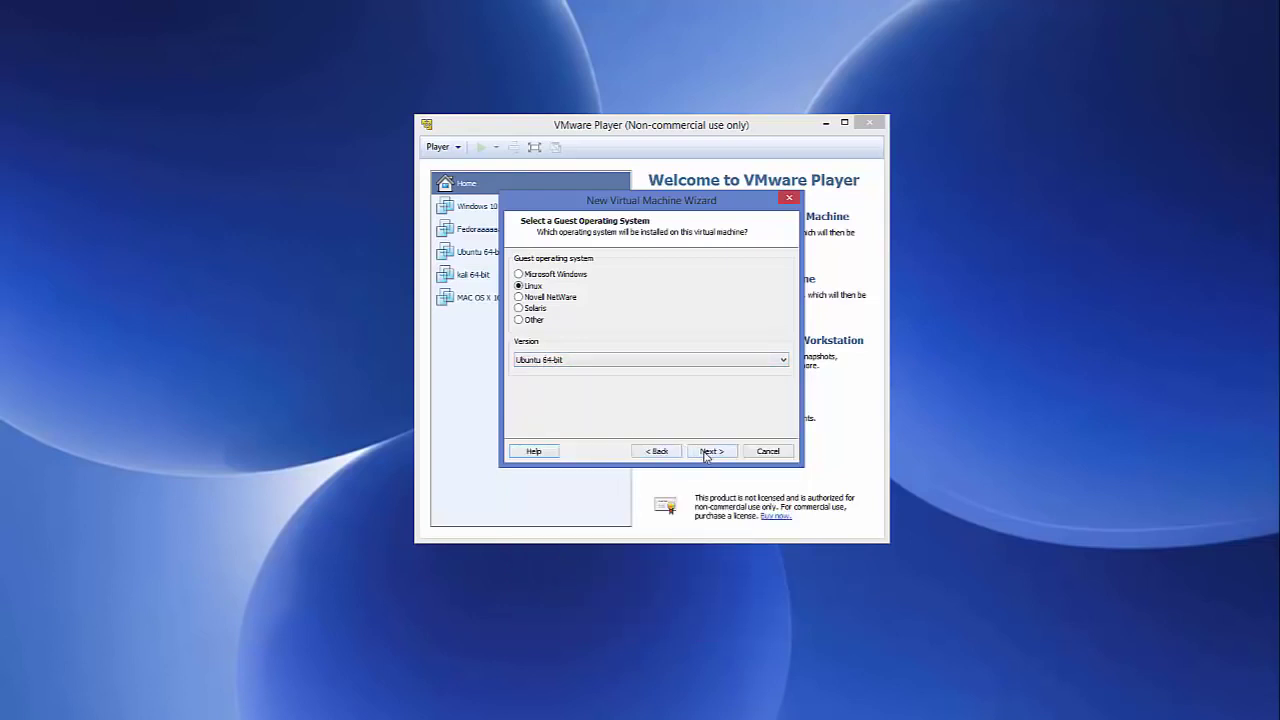
left_click(706, 452)
left_click(573, 278)
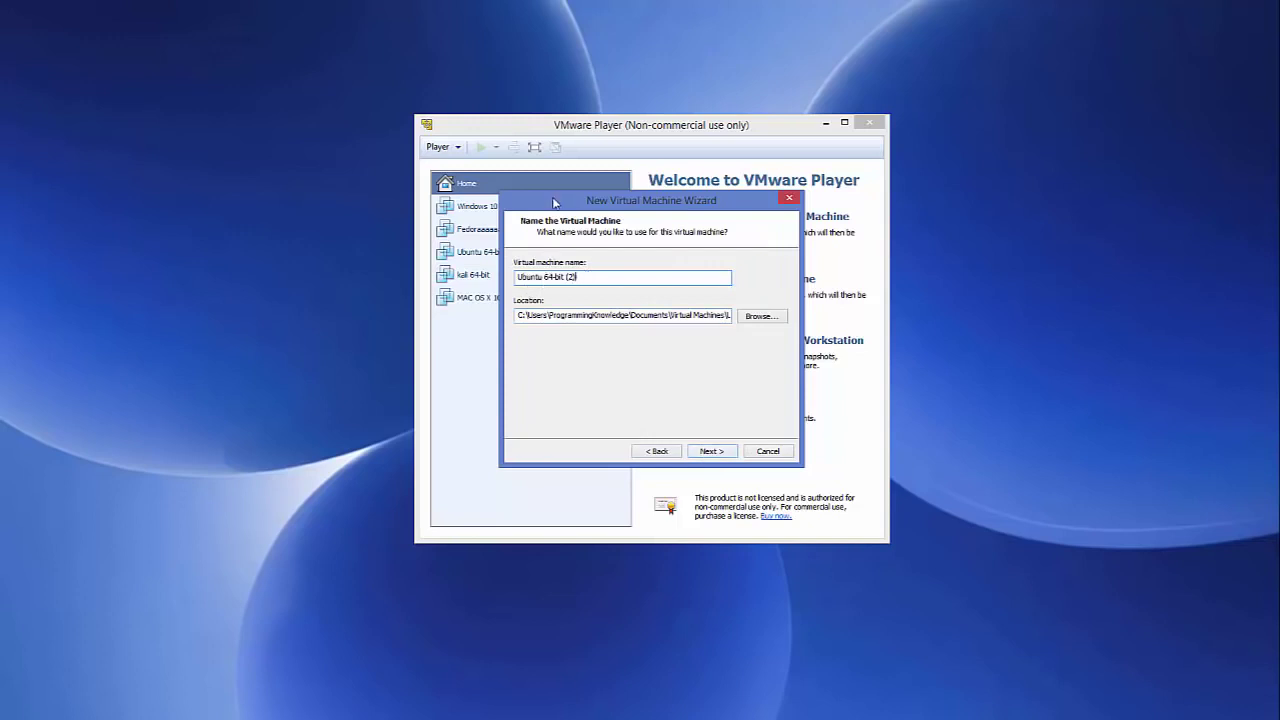
Step: Accept the name Ubuntu 64-bit (2) and a 20 GB disk split into multiple files
left_click_drag(557, 200, 691, 198)
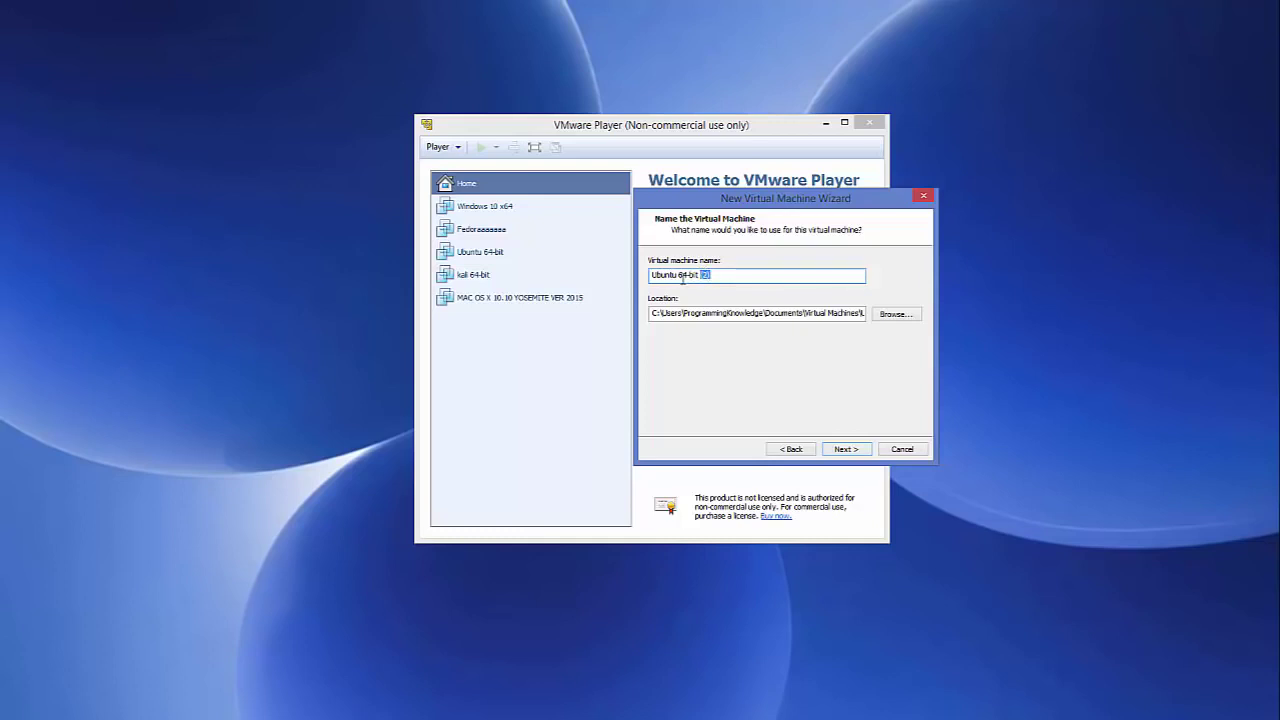
left_click_drag(768, 199, 626, 185)
left_click(704, 435)
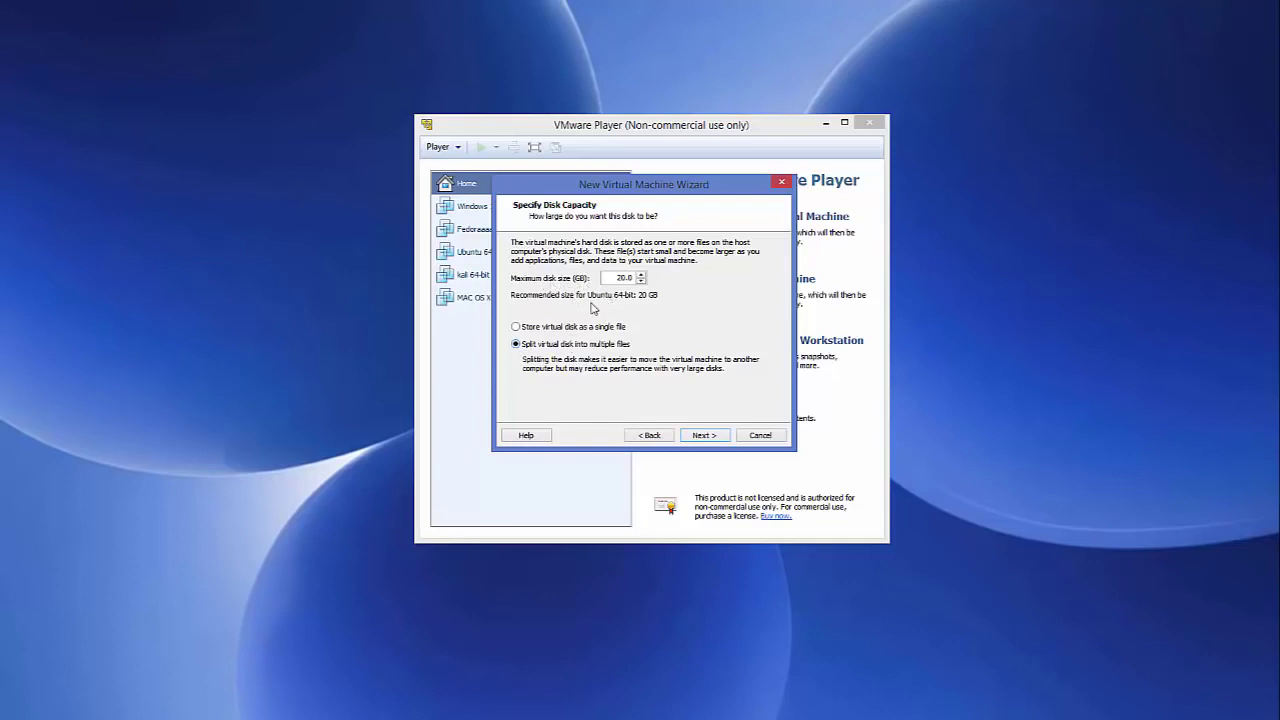
left_click(701, 436)
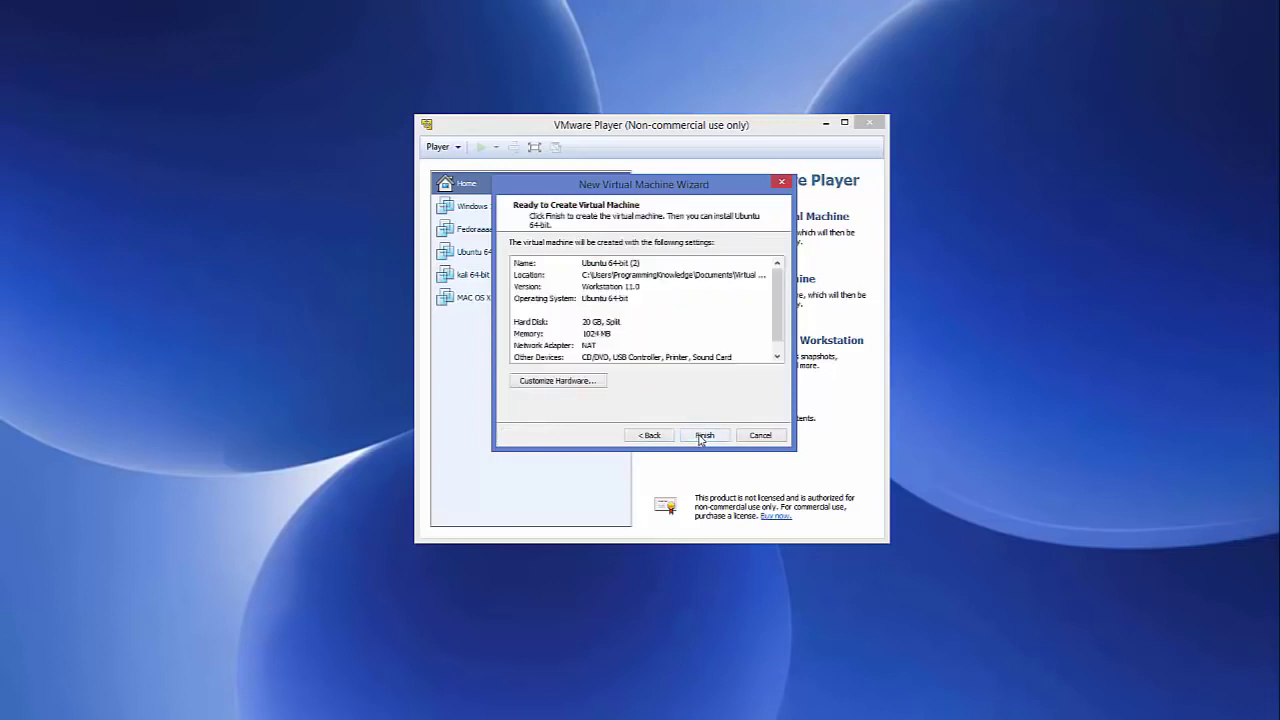
Step: Finish creating Ubuntu 64-bit (2) and open its Virtual Machine Settings
left_click(703, 436)
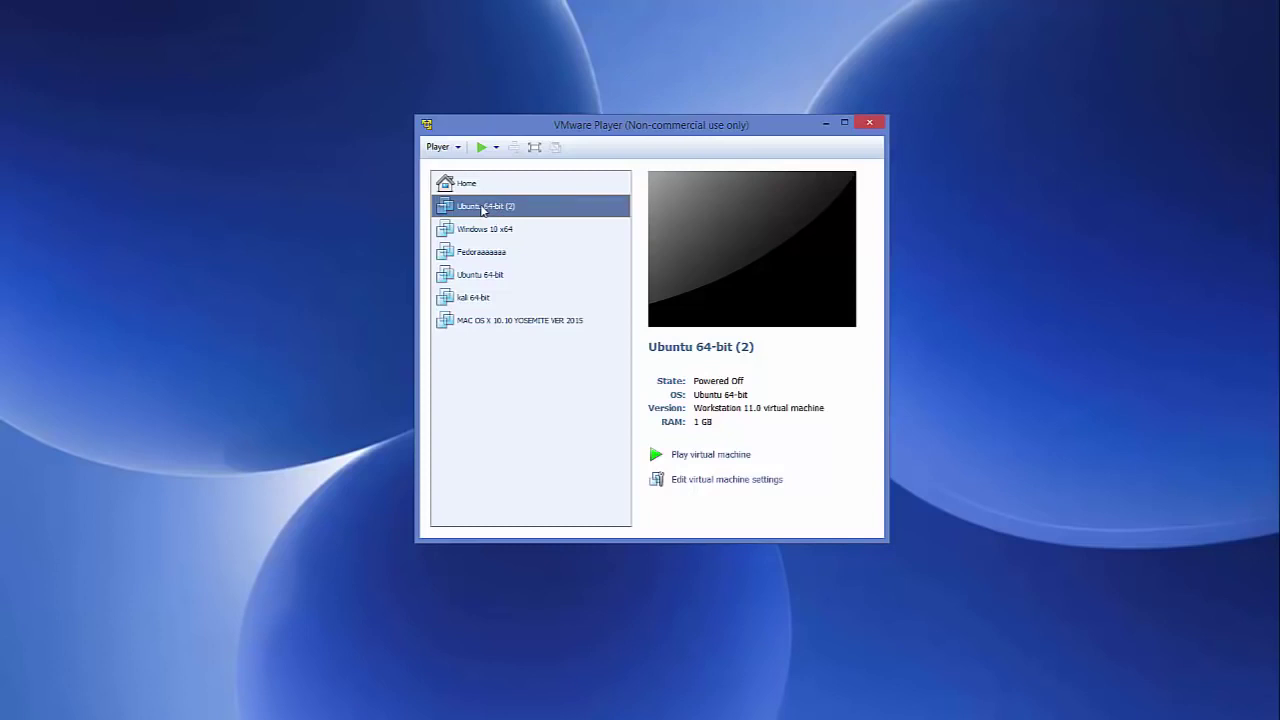
left_click(711, 482)
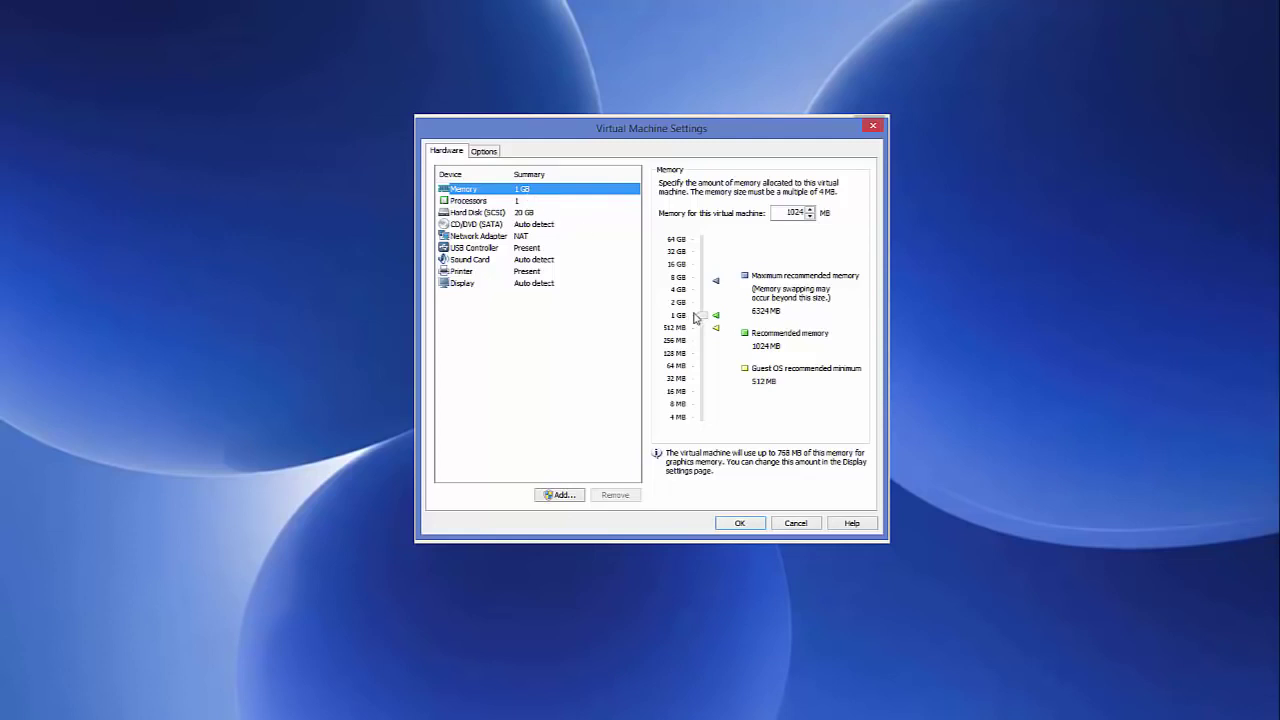
Step: Raise the VM's memory to 4 GB and set its processor cores to 2
left_click_drag(702, 318, 706, 295)
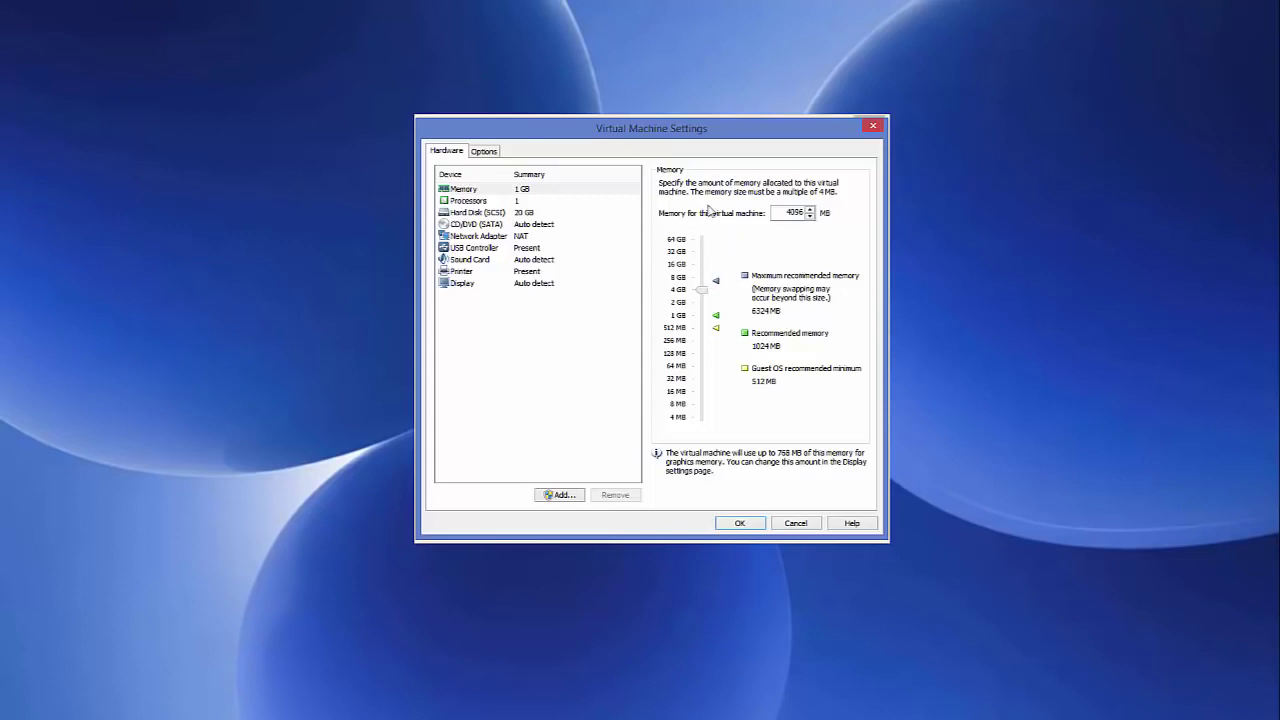
left_click(516, 203)
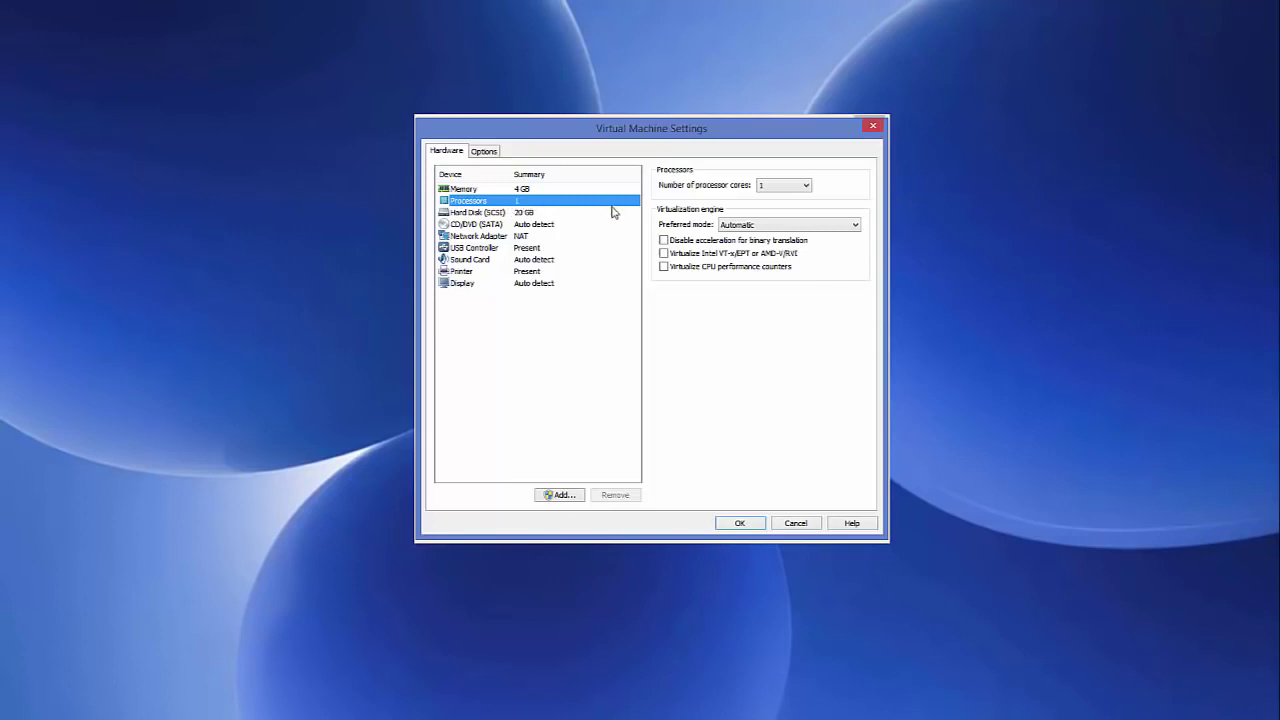
left_click(790, 187)
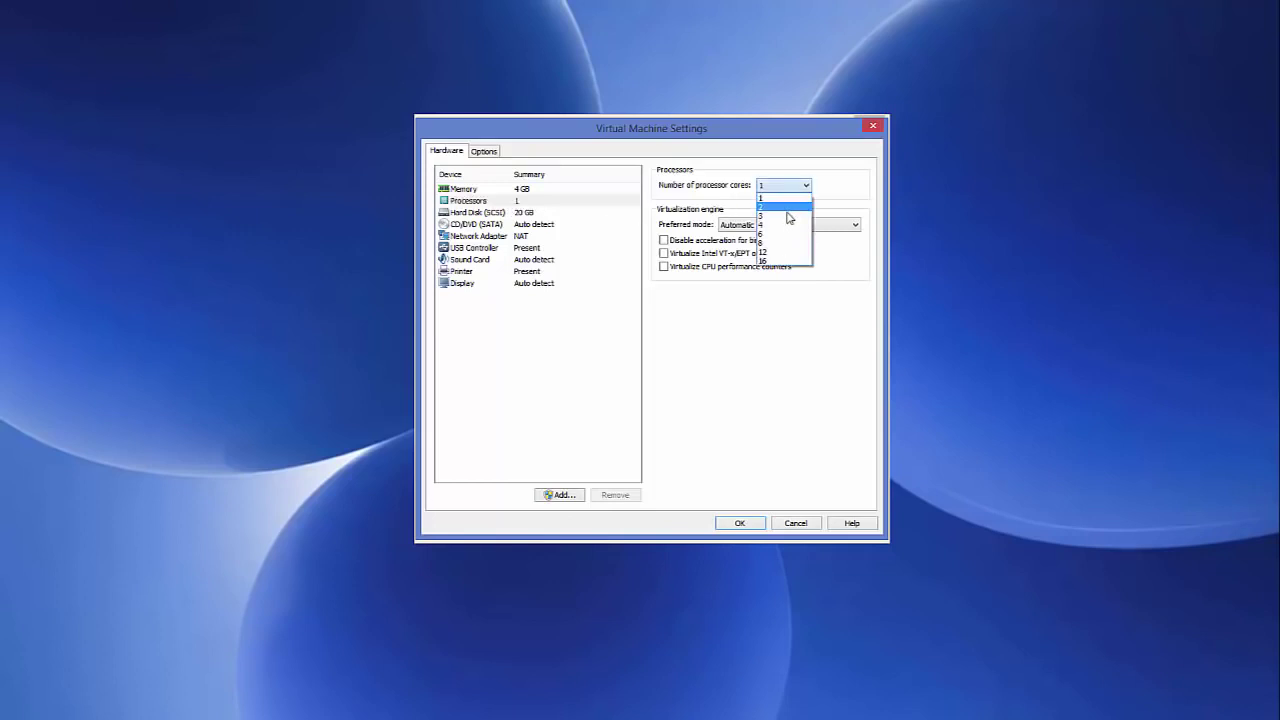
left_click(790, 208)
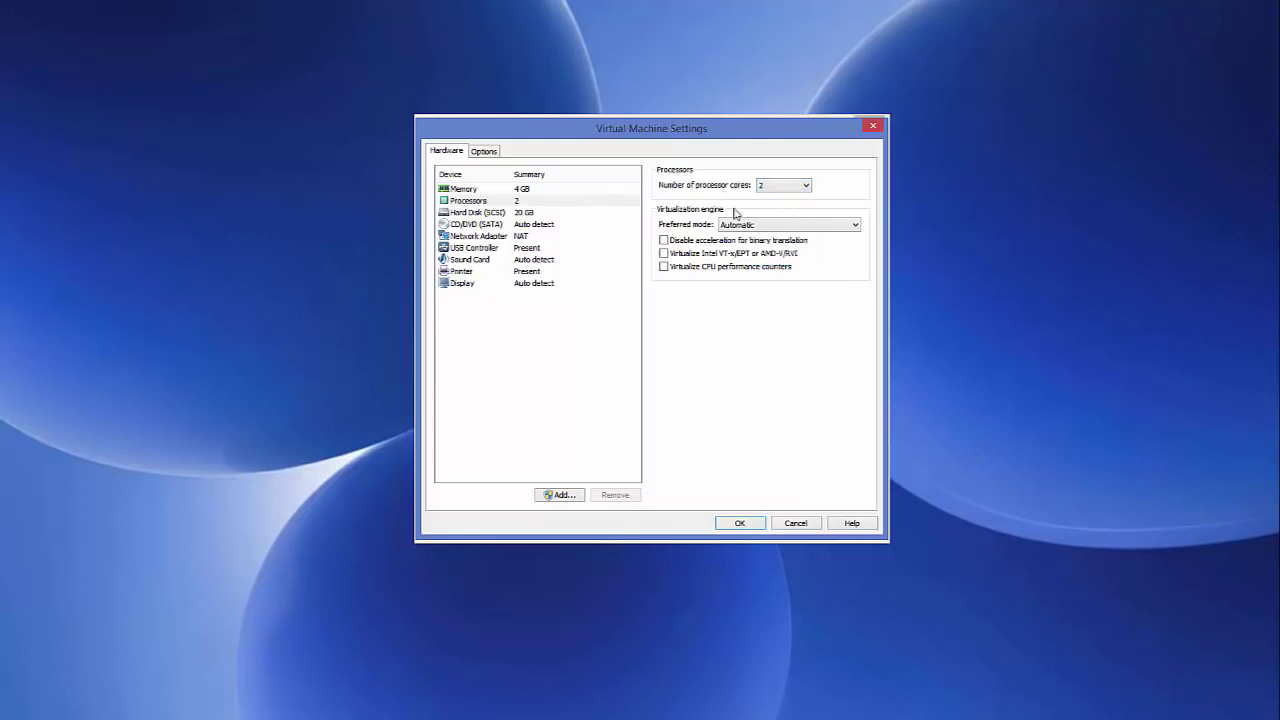
left_click(500, 212)
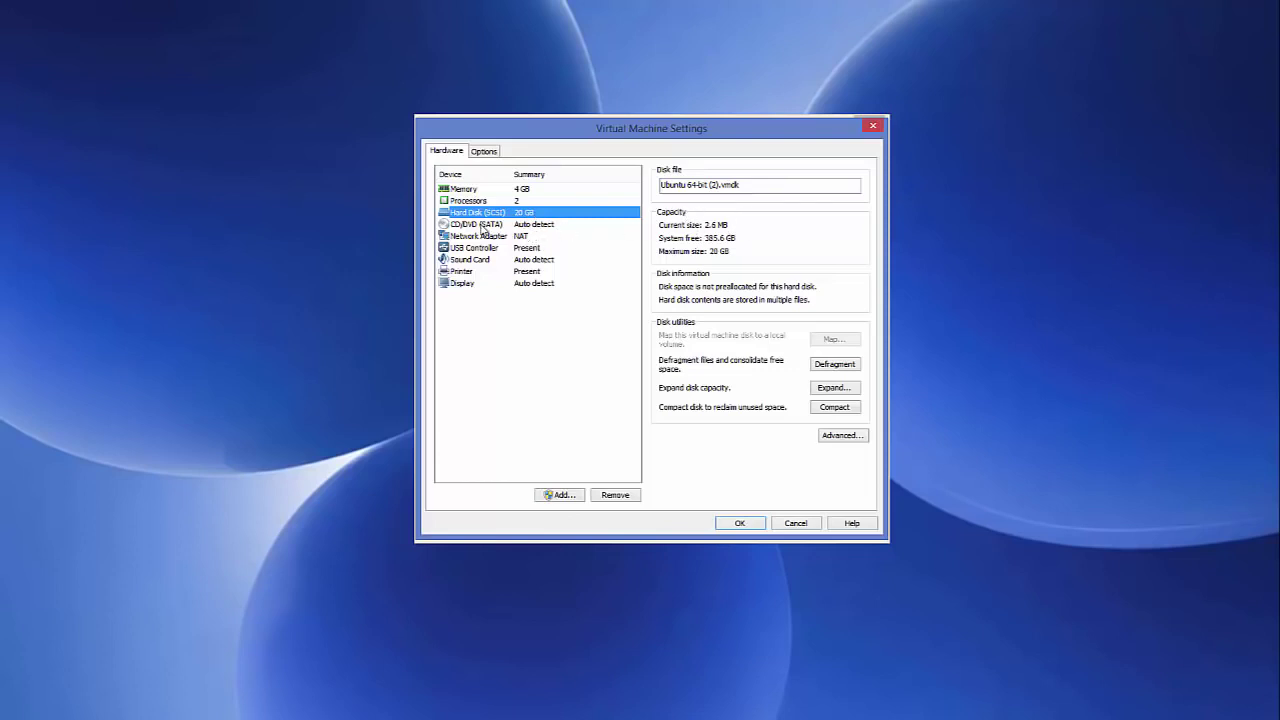
Step: Select the CD/DVD (SATA) device in the Hardware list
left_click(483, 226)
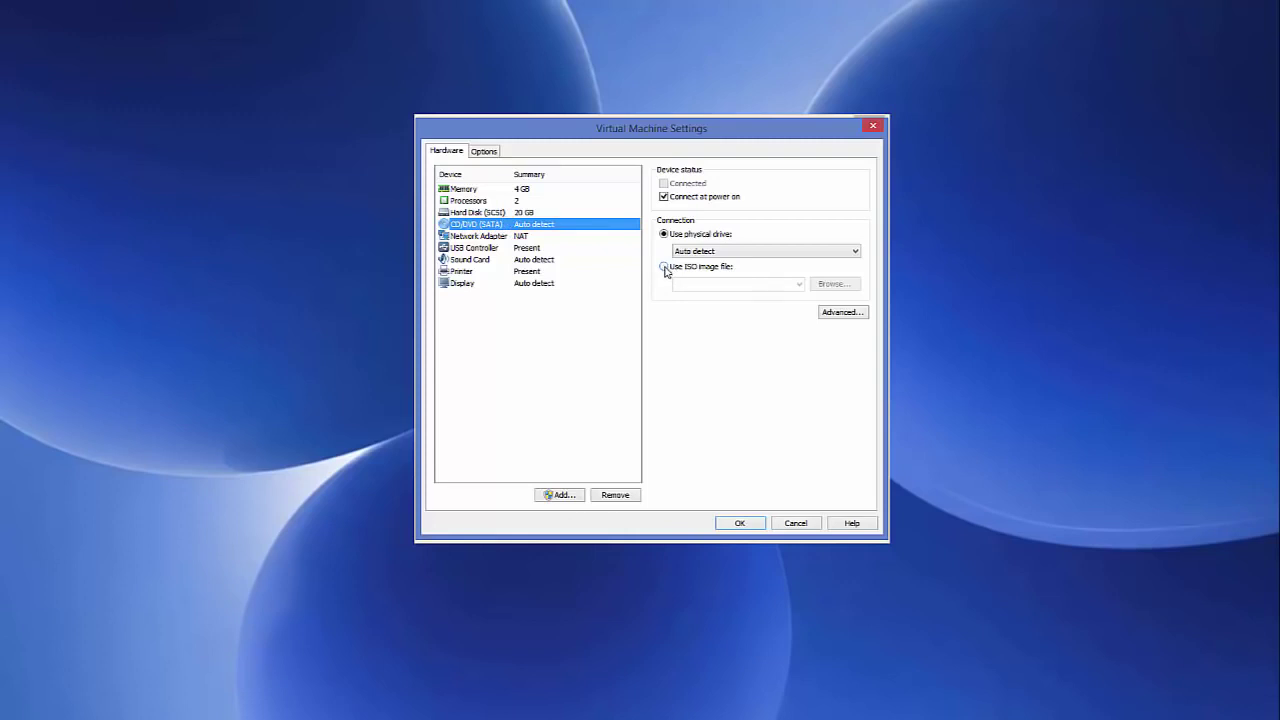
Step: Switch the drive to 'Use ISO image file' and copy the ISO folder path from Explorer
left_click(664, 268)
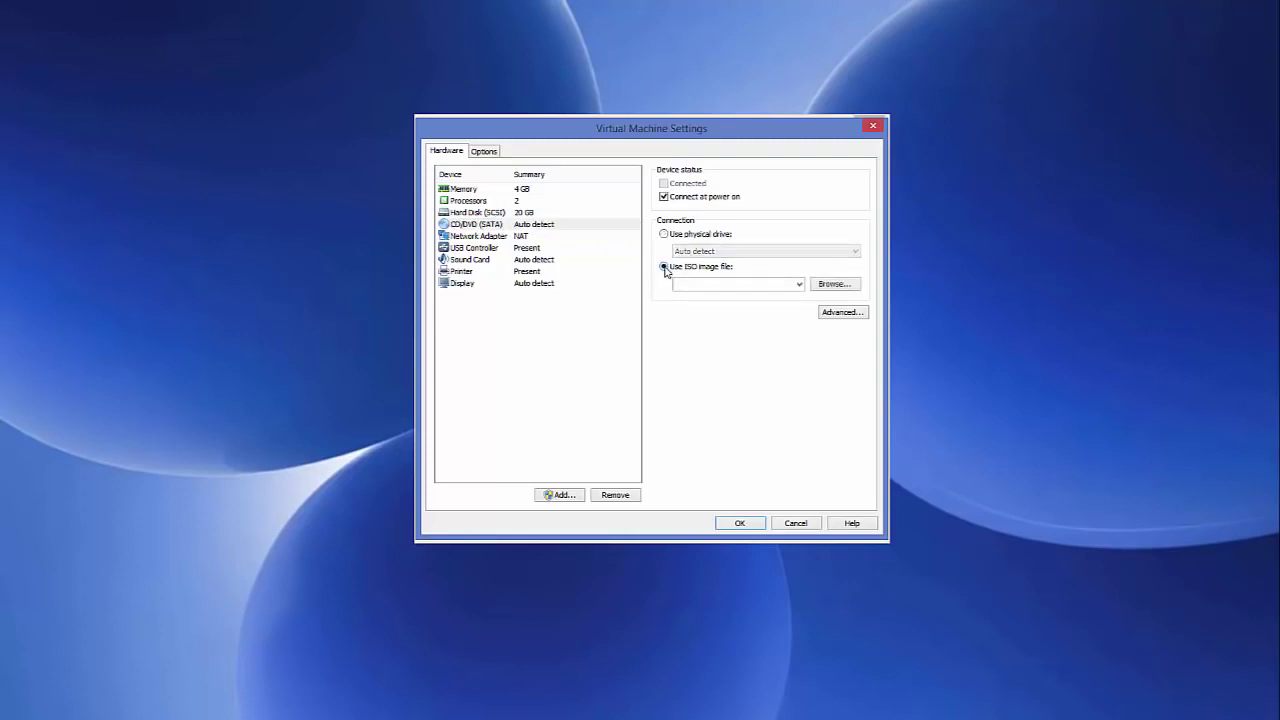
left_click(826, 290)
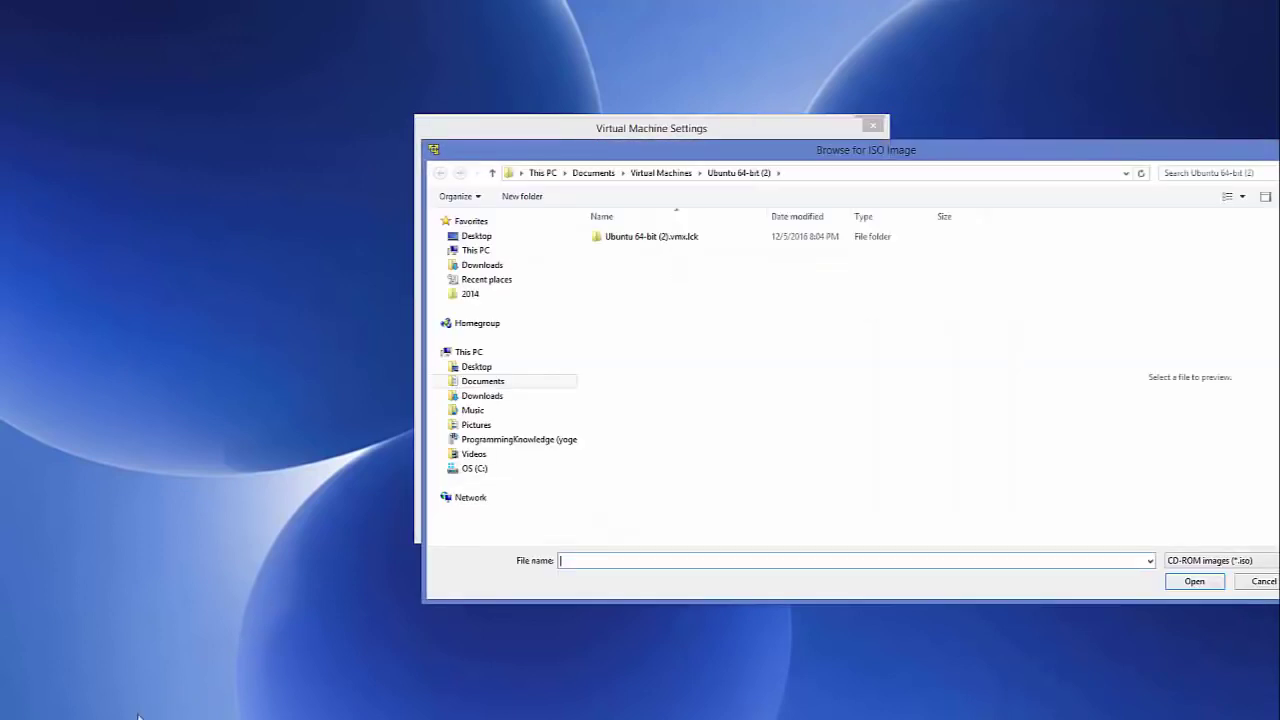
left_click(153, 658)
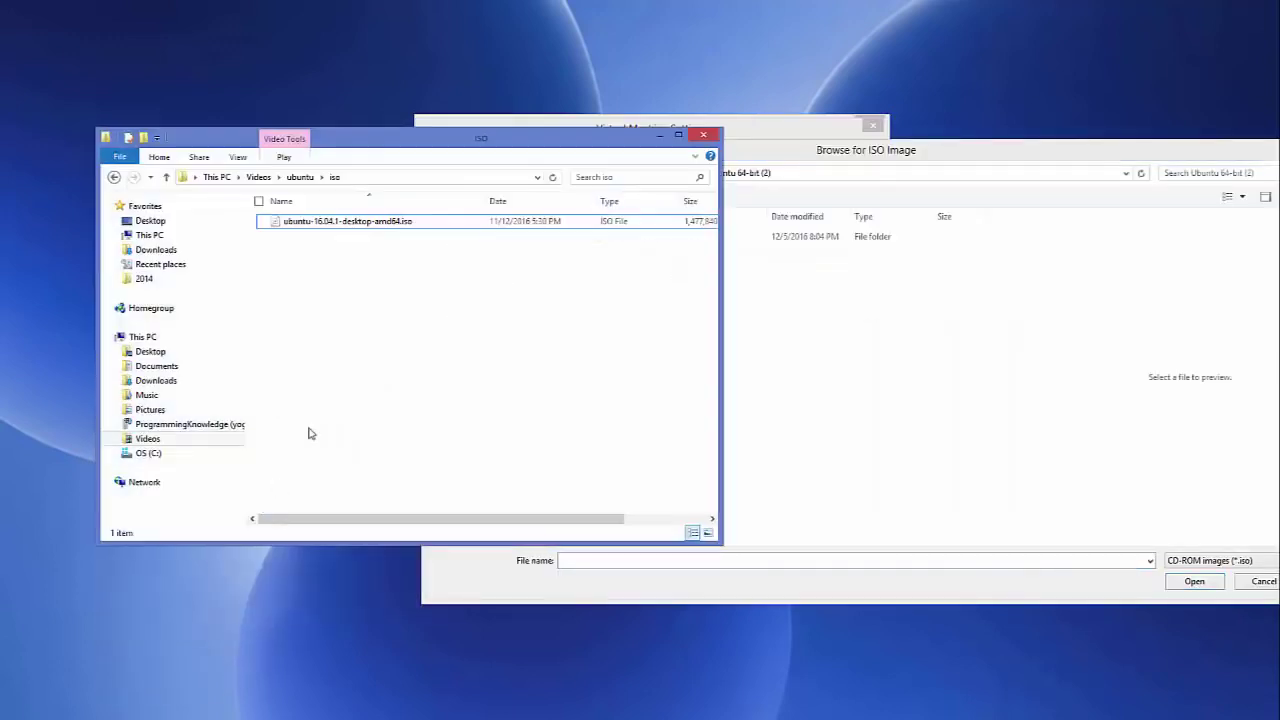
left_click(459, 178)
key("ctrl+c")
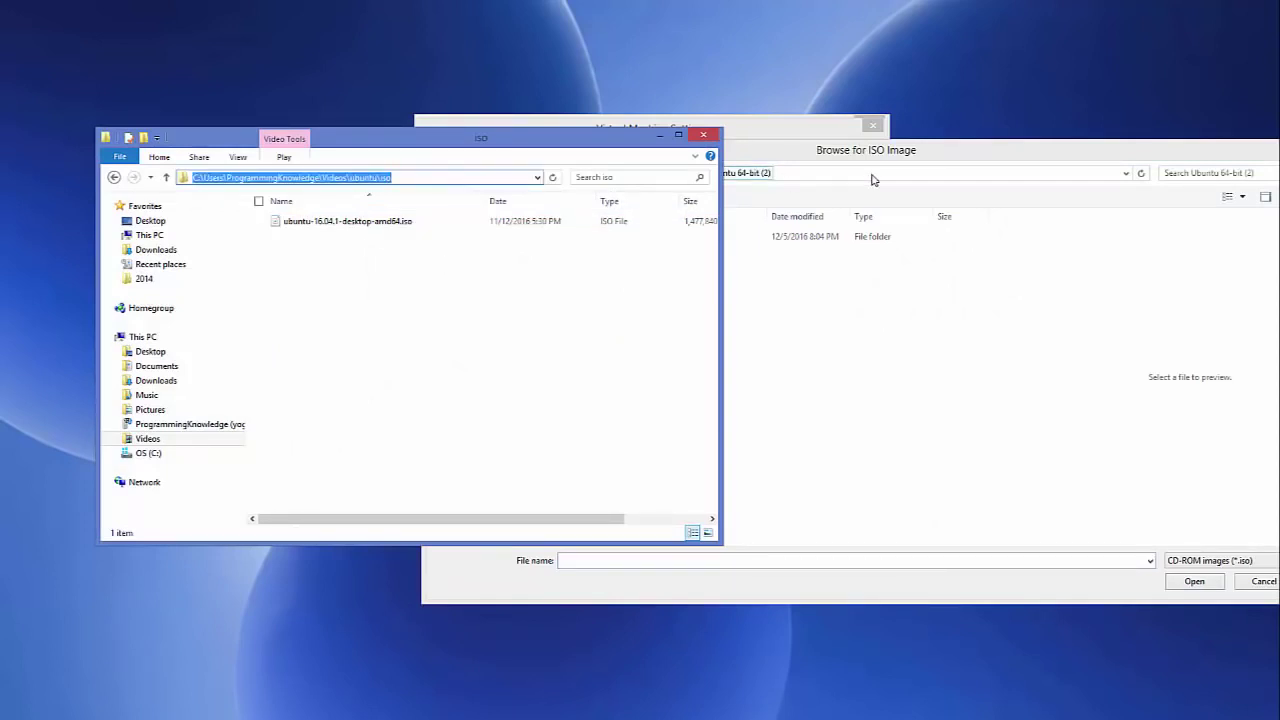
Step: Paste the folder path into the picker, choose ubuntu-16.04.1-desktop-amd64.iso, and minimize Explorer
left_click(871, 178)
left_click(871, 176)
key("ctrl+v")
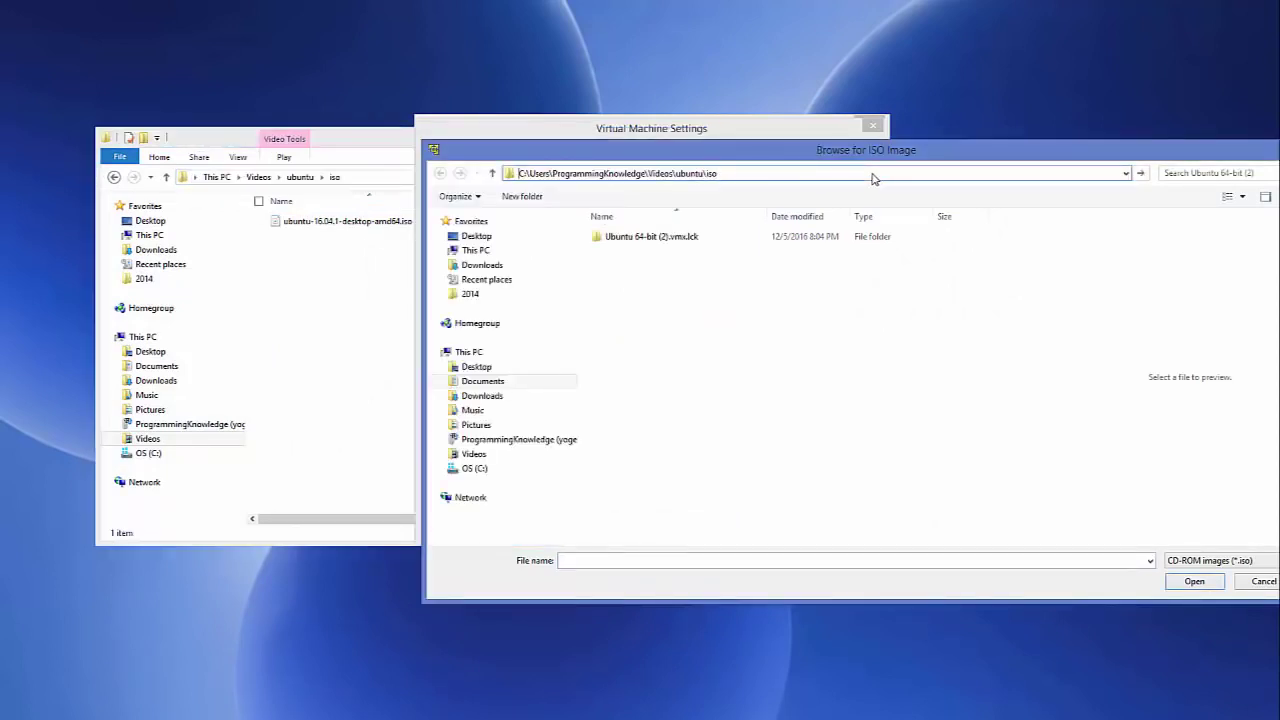
key("Return")
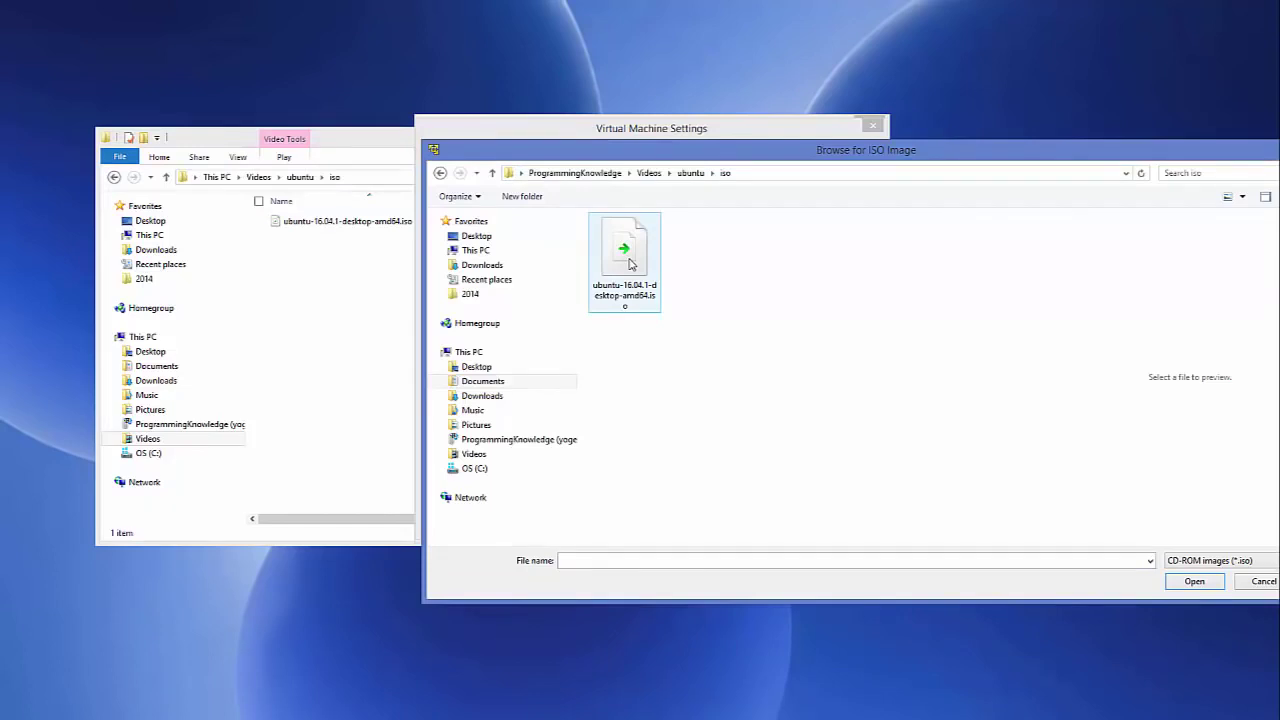
left_click(630, 263)
left_click(1196, 583)
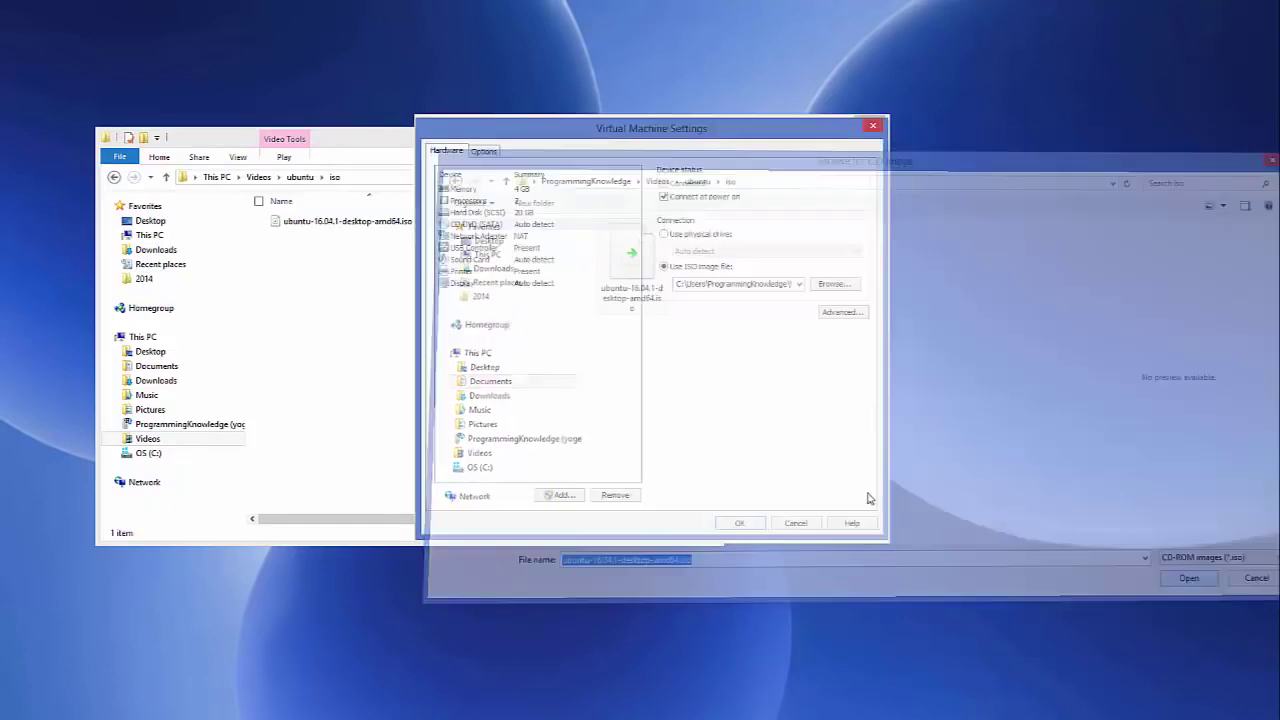
left_click(373, 142)
left_click(661, 138)
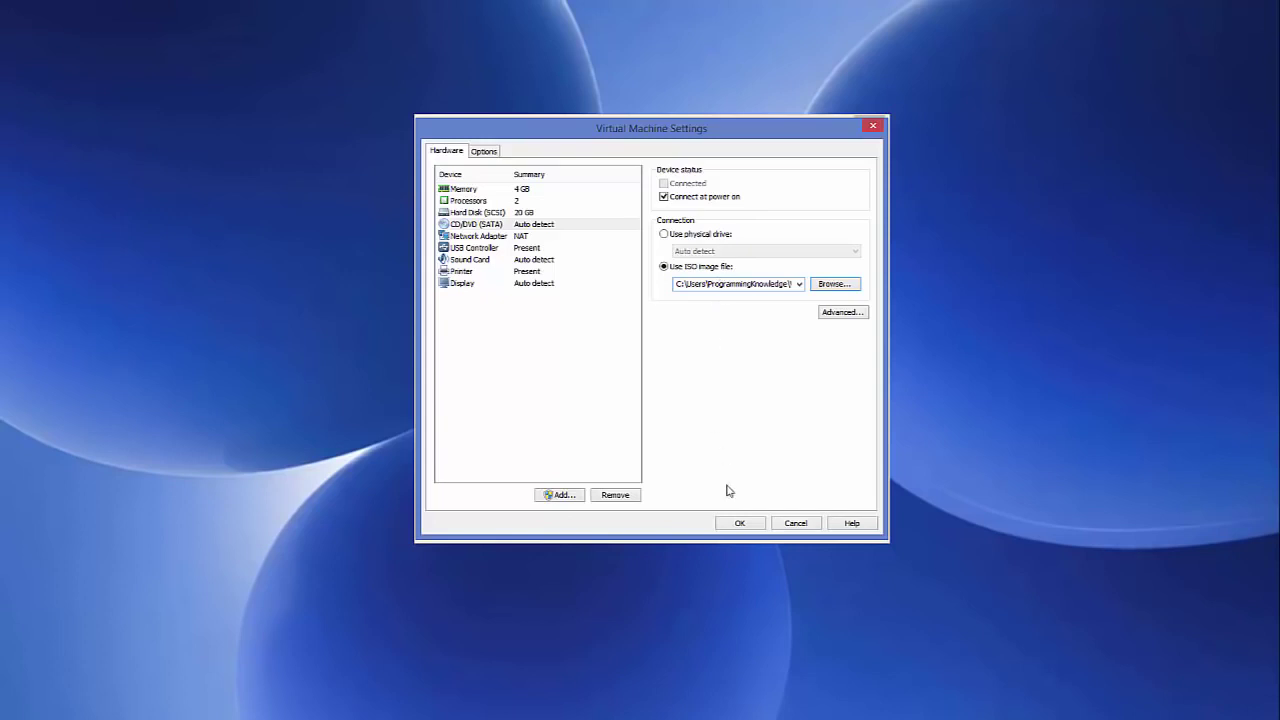
Step: Confirm the hardware settings and power on Ubuntu 64-bit (2) to reach the installer
left_click(740, 522)
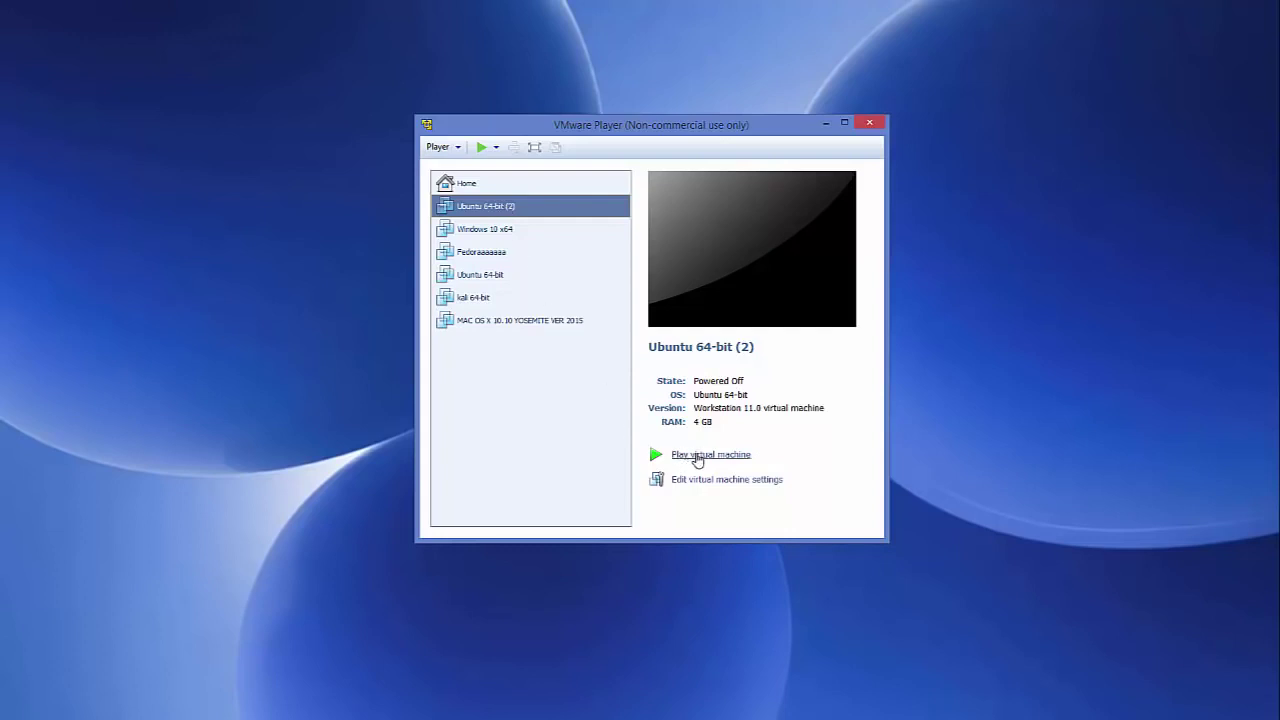
left_click(698, 456)
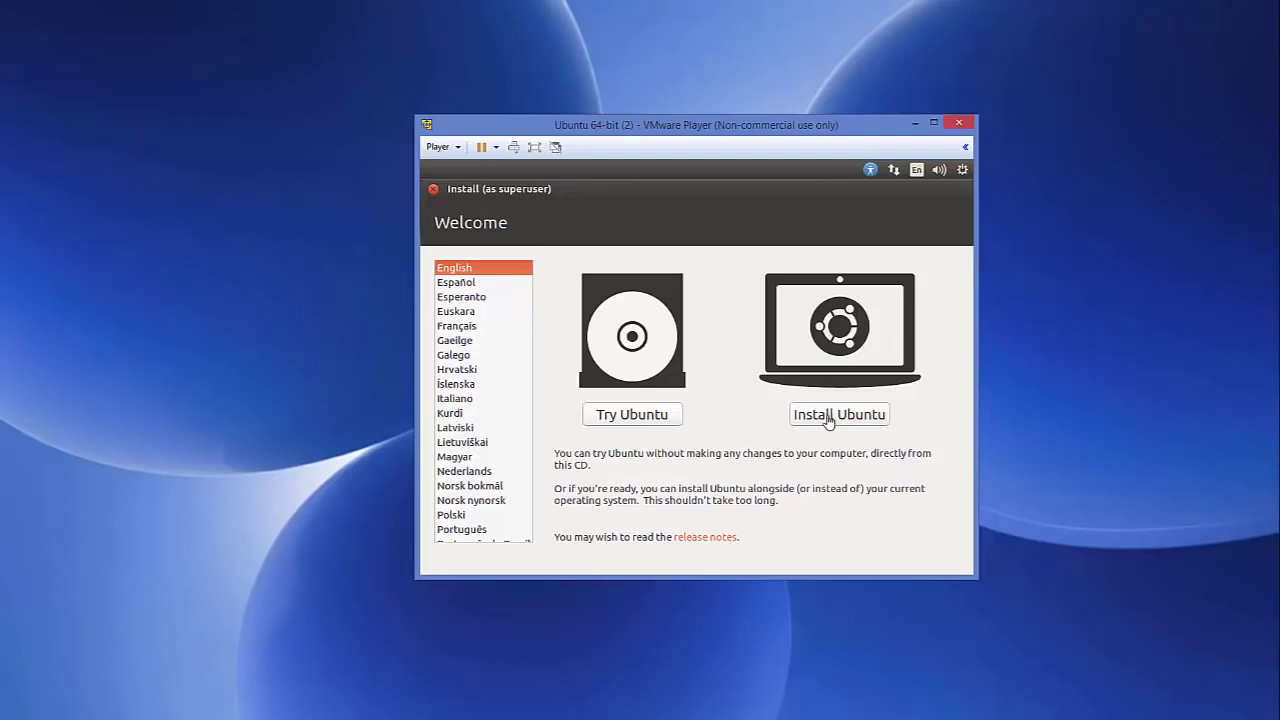
Step: Start the install with 'Download updates' and third-party software both ticked, then continue
left_click(828, 420)
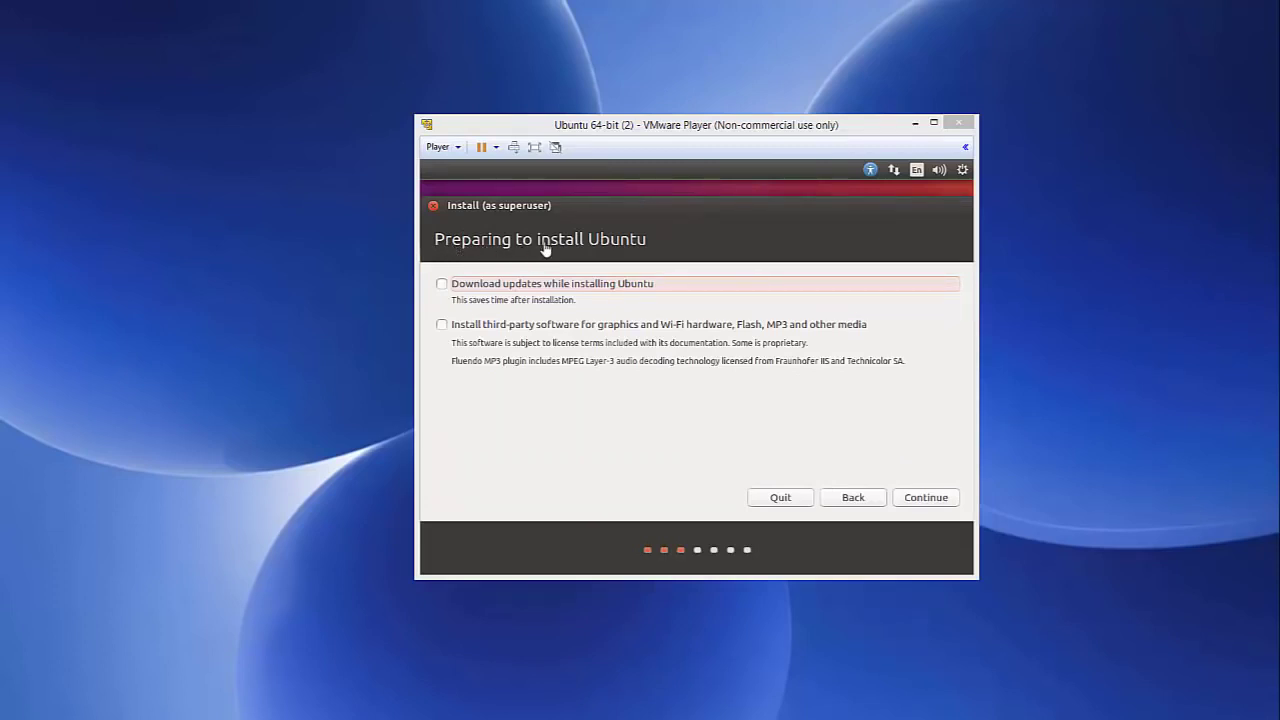
left_click(443, 286)
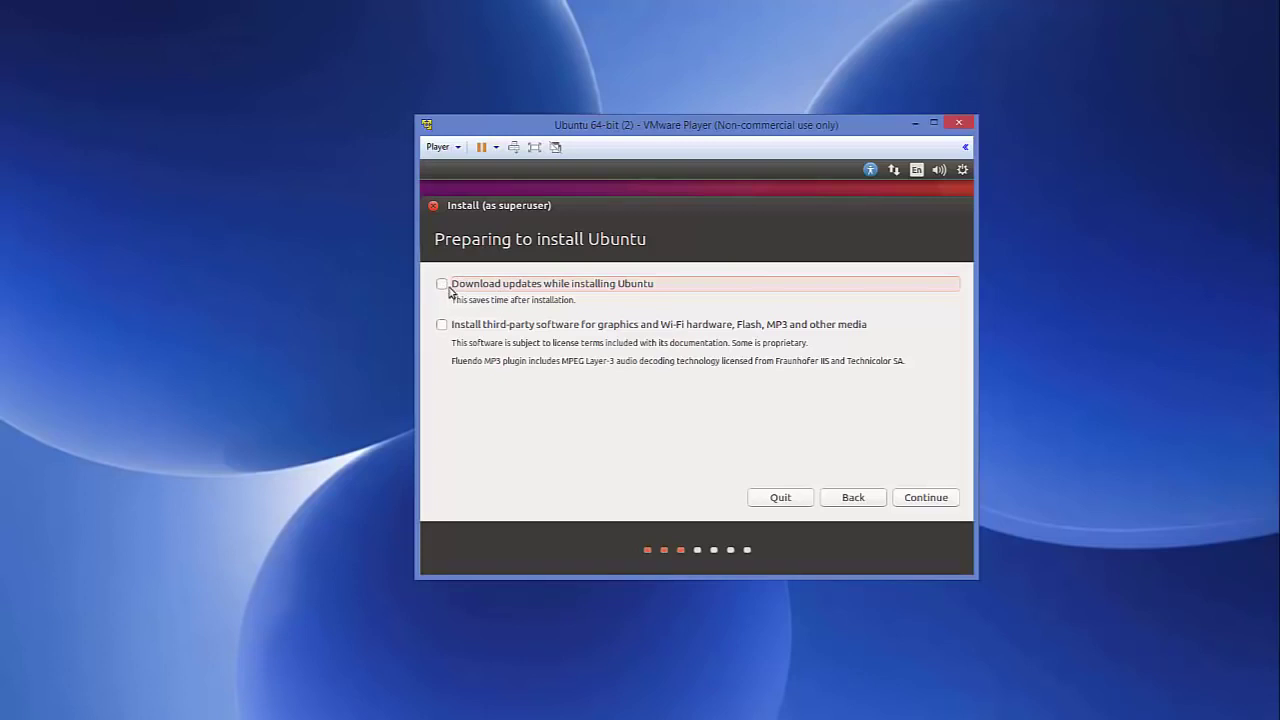
left_click(442, 326)
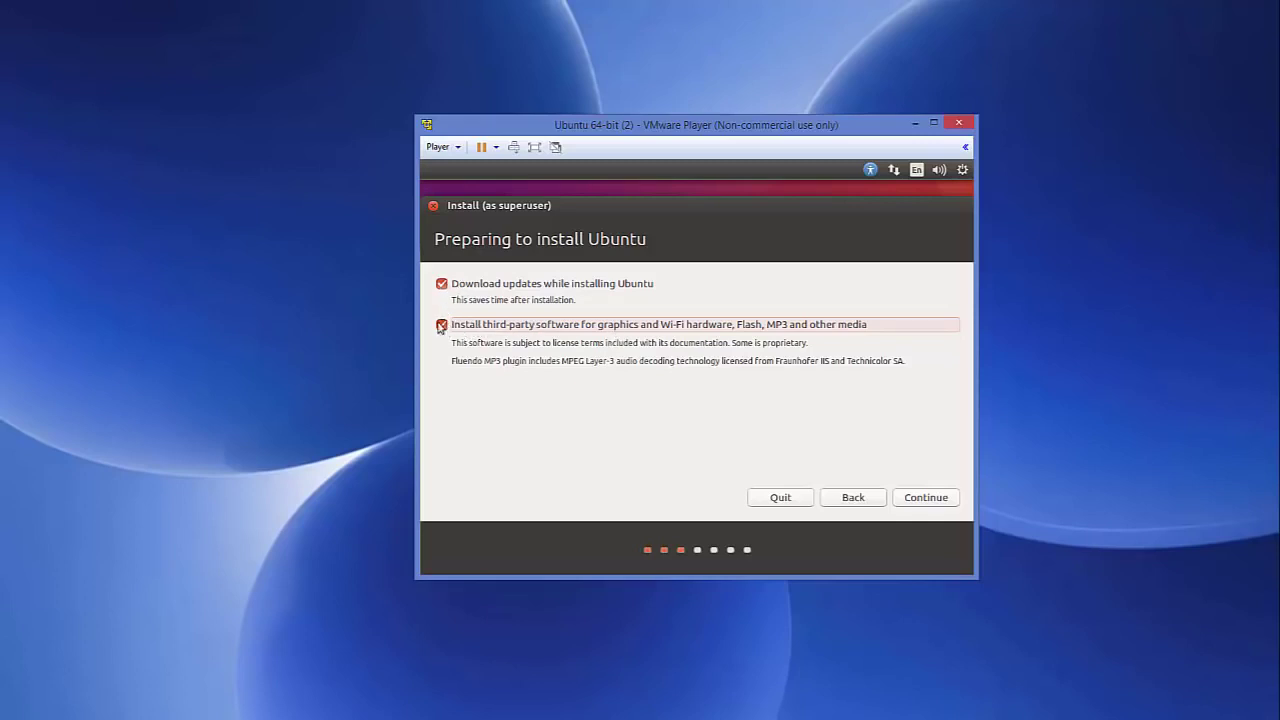
left_click(927, 497)
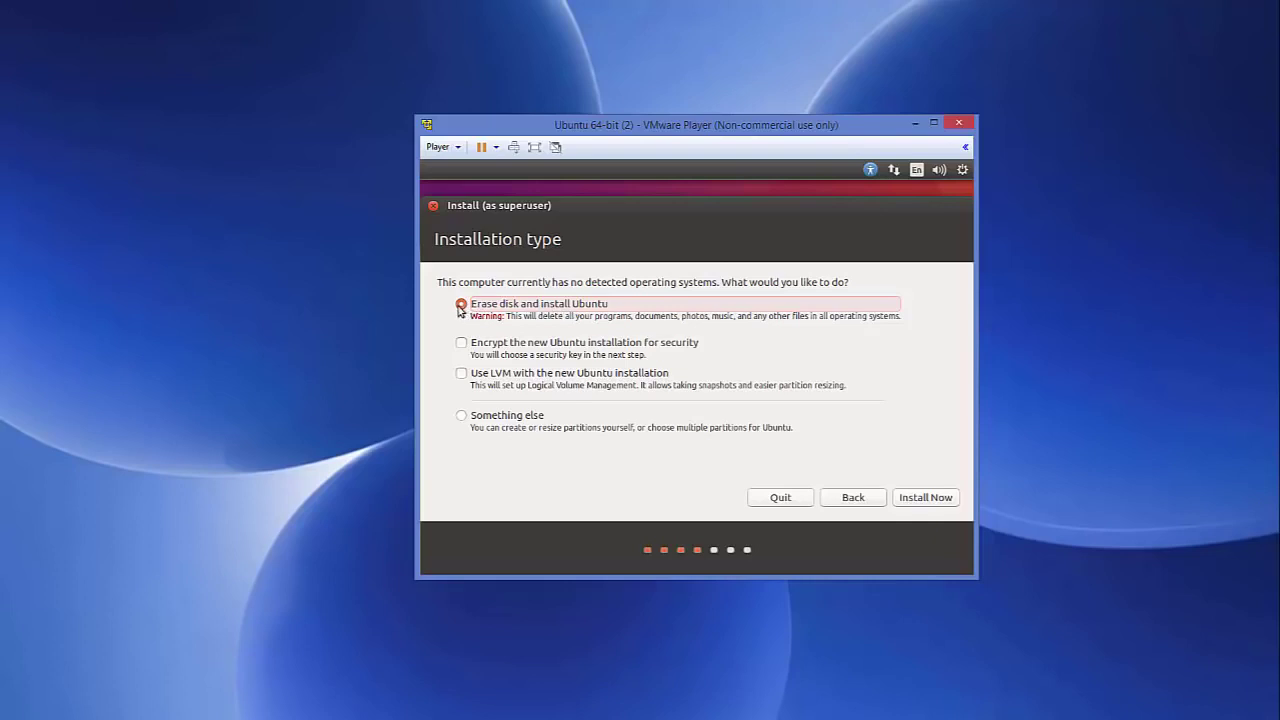
Step: Install over the erased disk, confirm the disk changes, and accept Berlin as the location
left_click(917, 500)
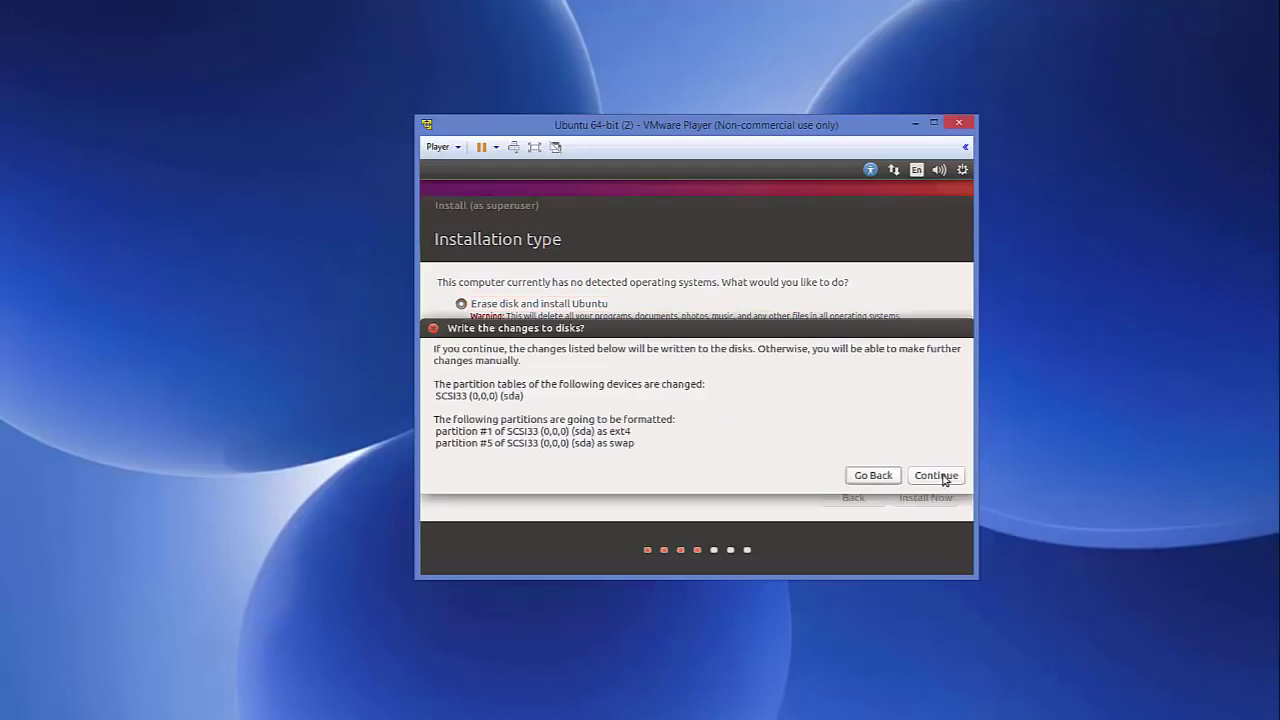
left_click(938, 476)
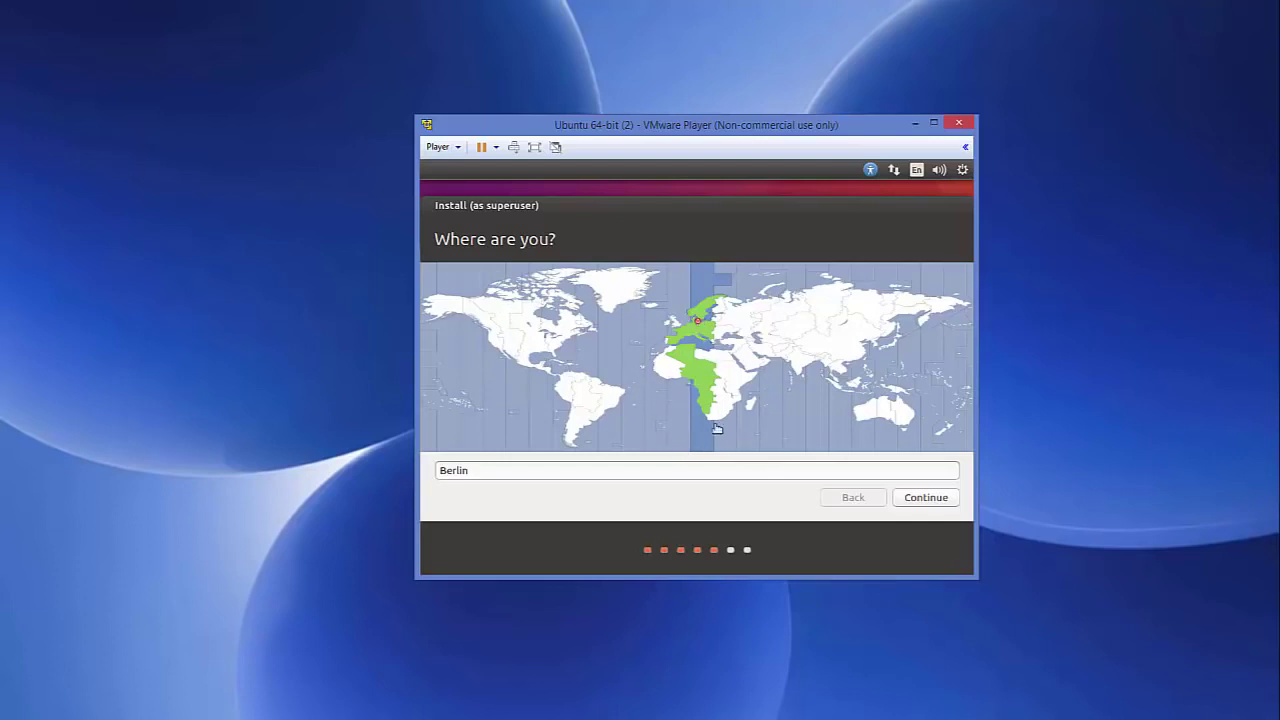
double_click(618, 473)
left_click(928, 500)
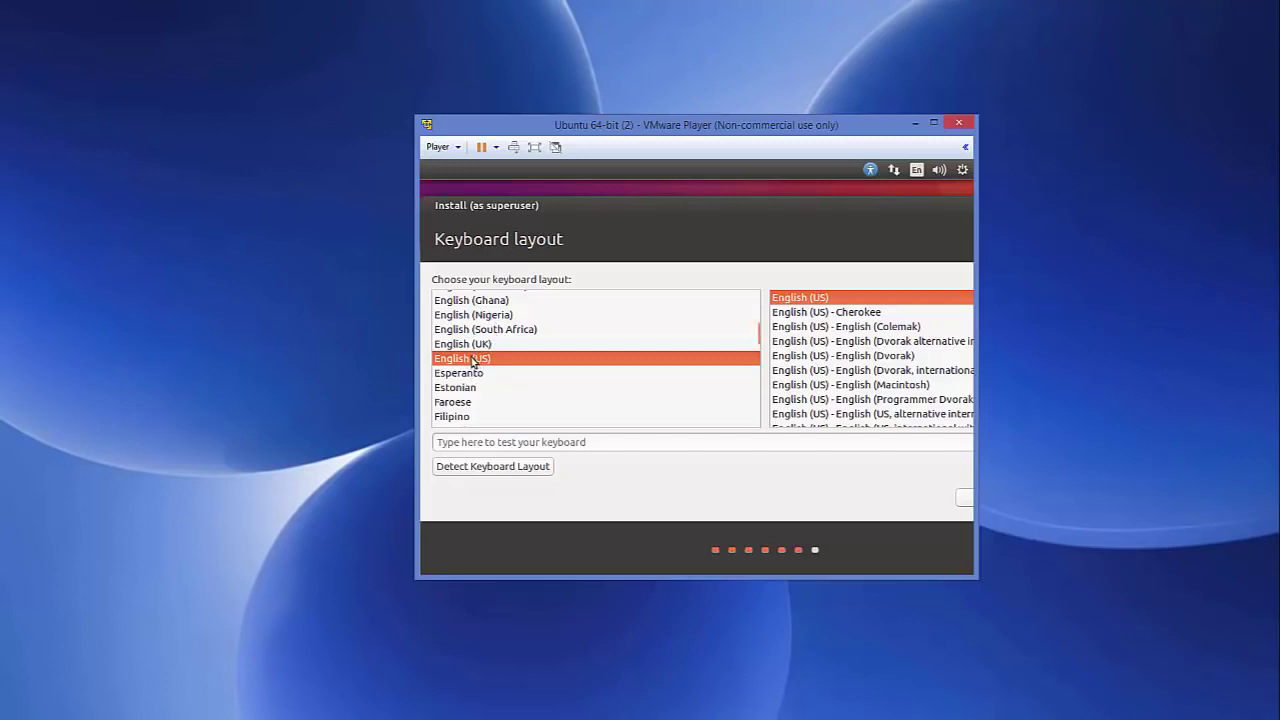
Step: Choose the German keyboard layout and continue to the account form
scroll(473, 362, "down", 4)
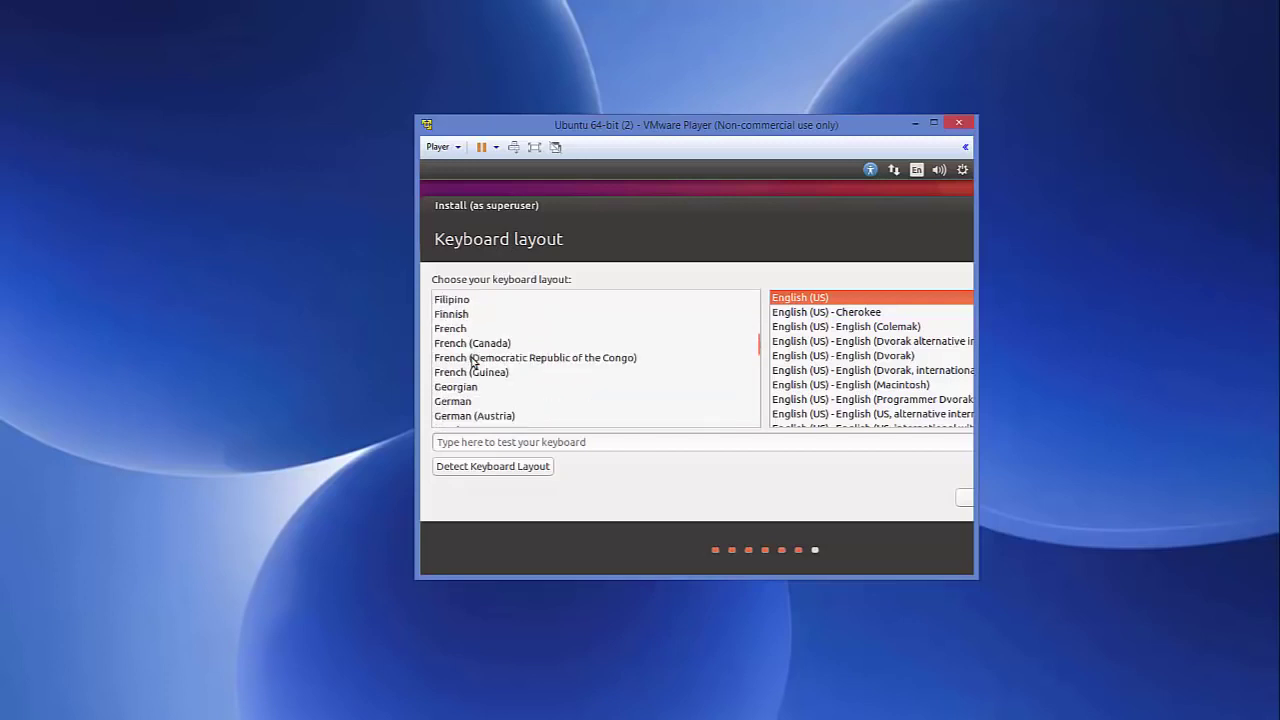
scroll(473, 362, "down", 1)
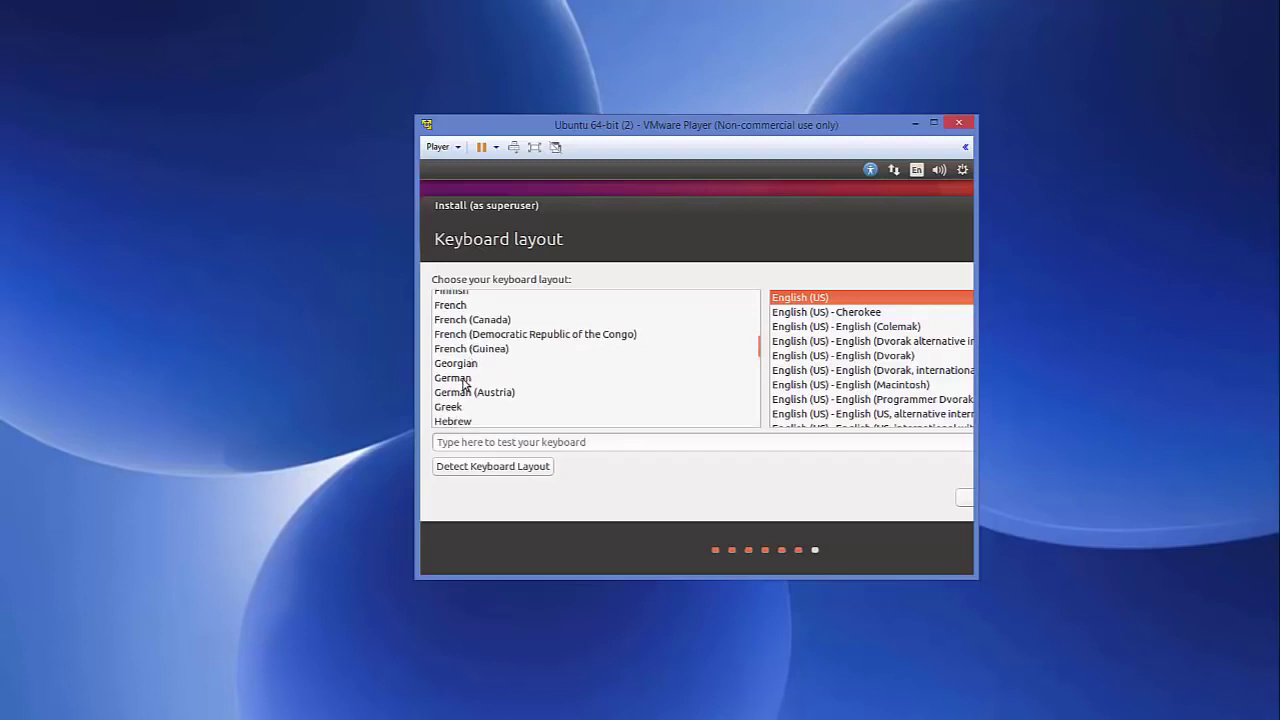
left_click(463, 382)
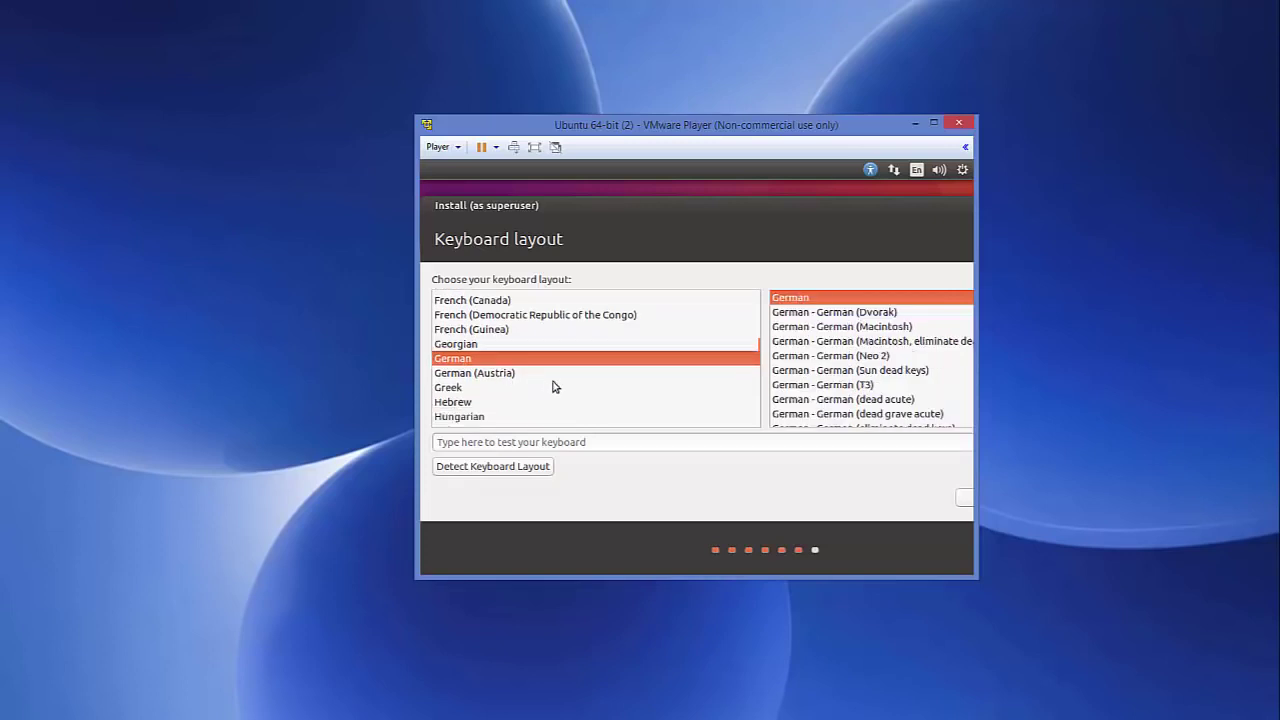
left_click_drag(977, 500, 1003, 500)
left_click(967, 500)
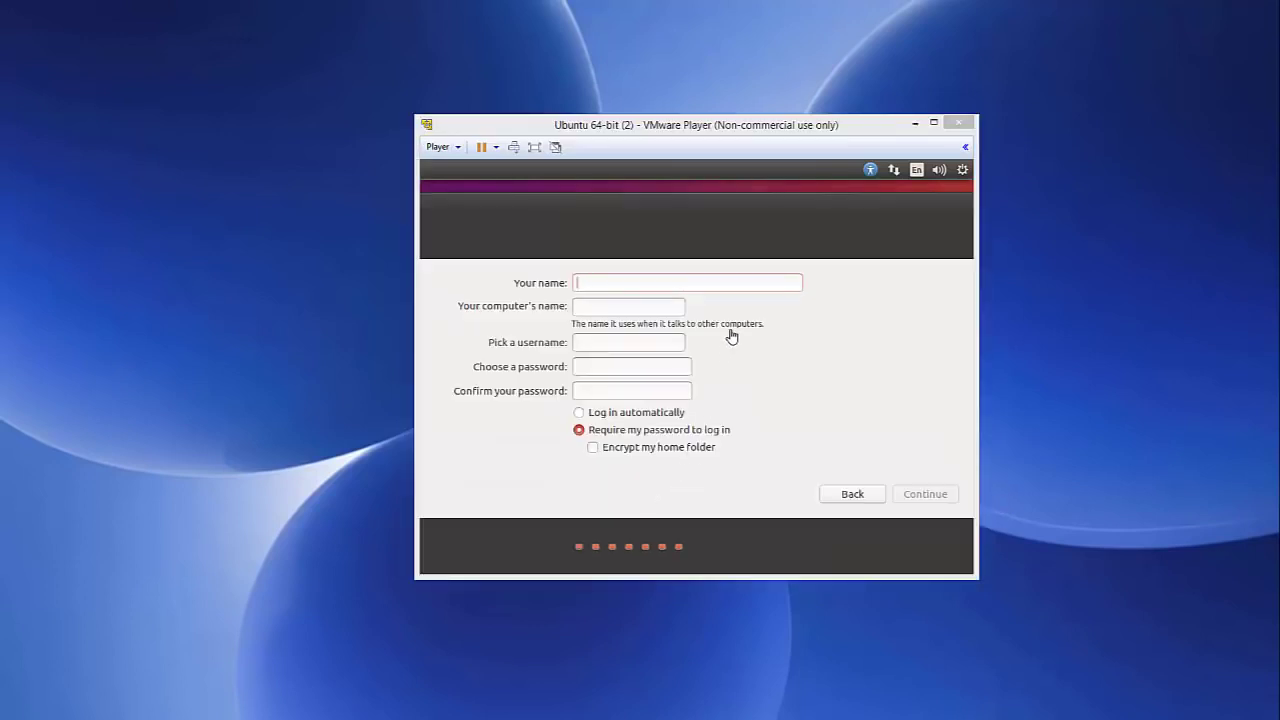
Step: Enter the user's name and remove the virtual-machine suffix from the computer name
left_click(630, 283)
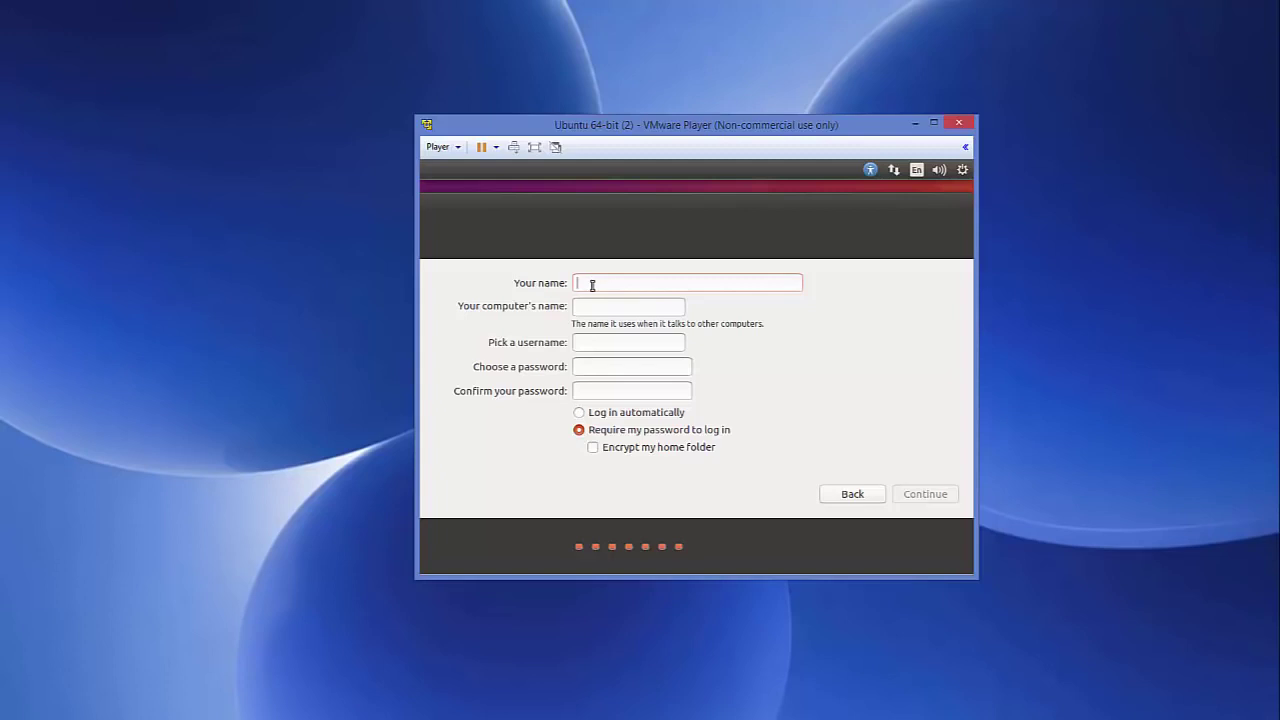
type("cod")
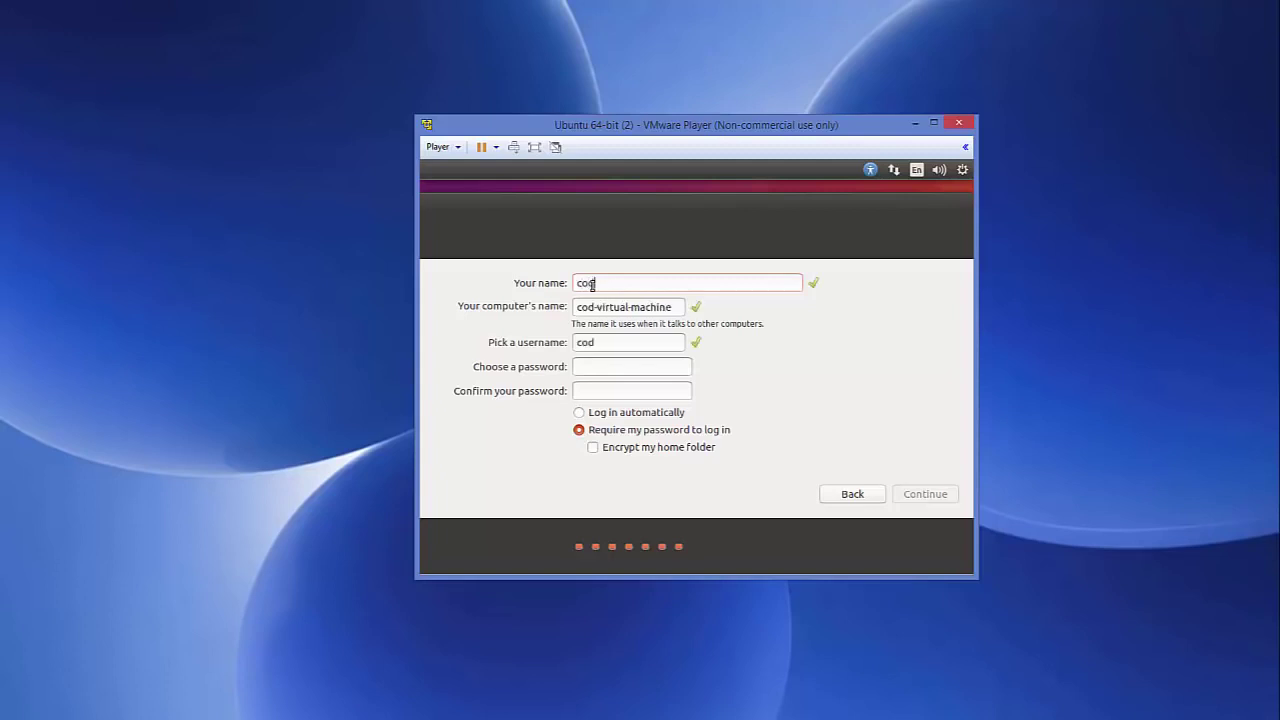
type("ebind")
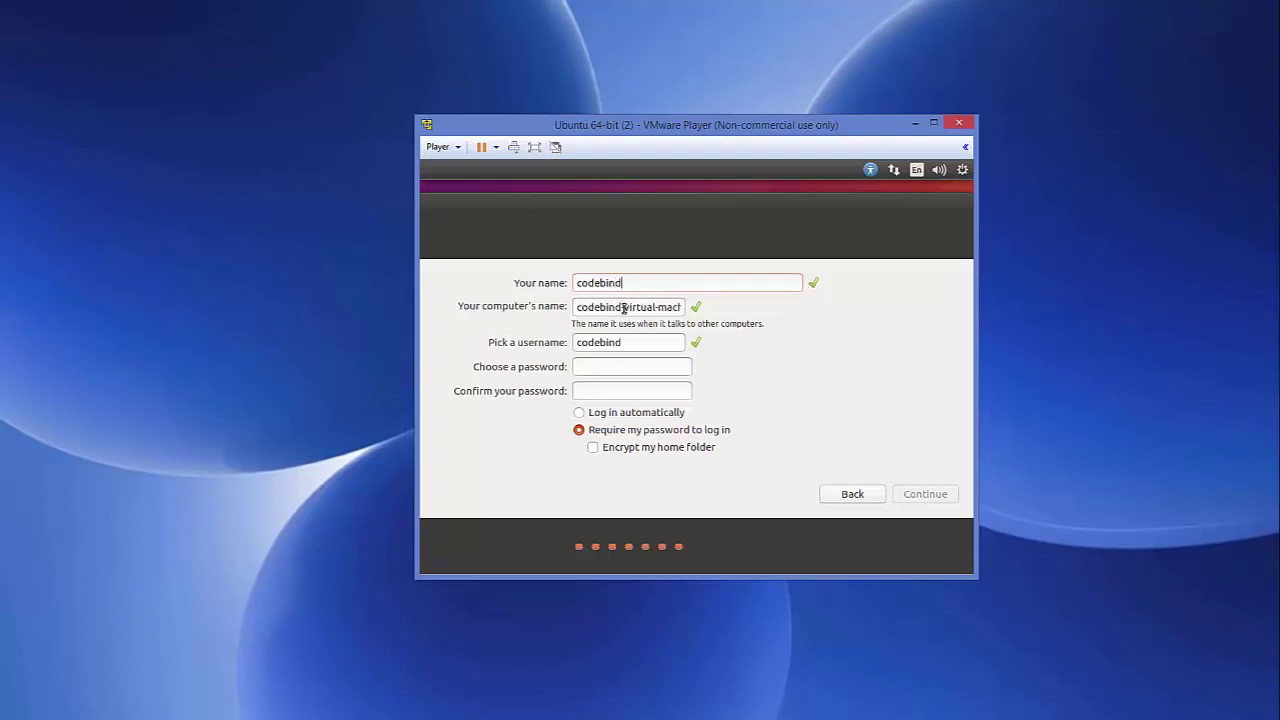
left_click_drag(624, 309, 716, 310)
key("BackSpace")
key("BackSpace")
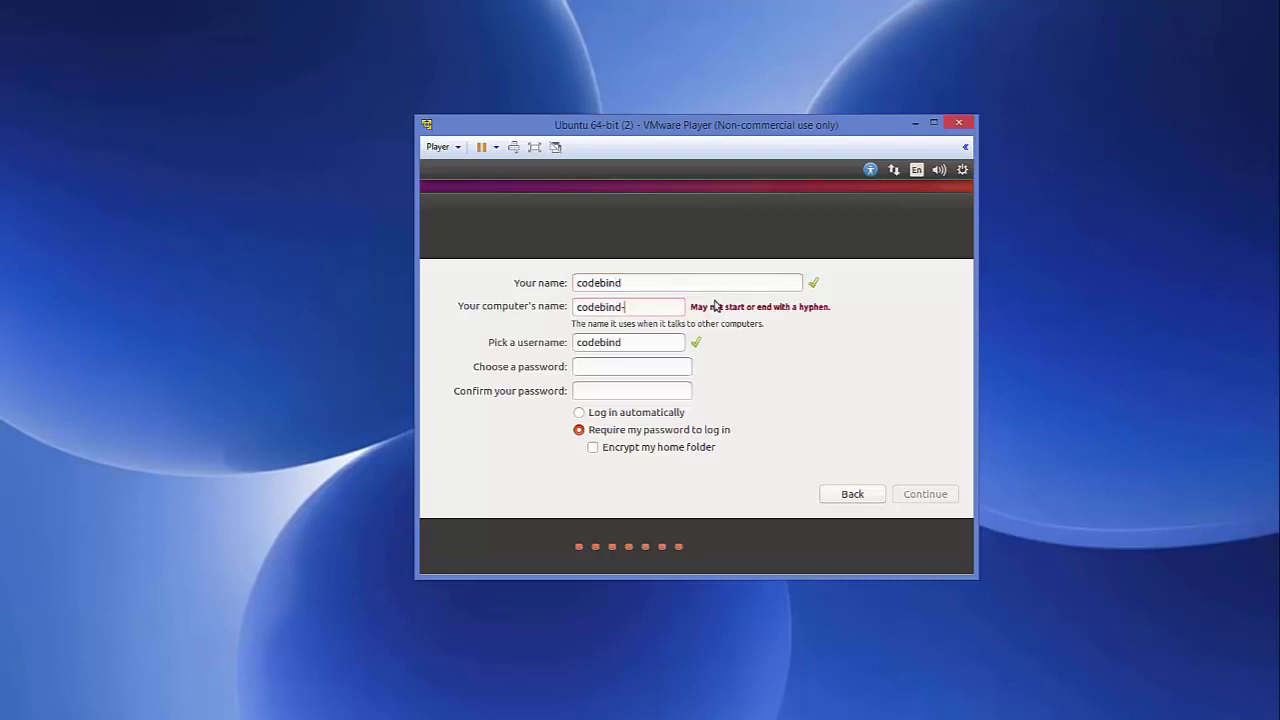
double_click(617, 283)
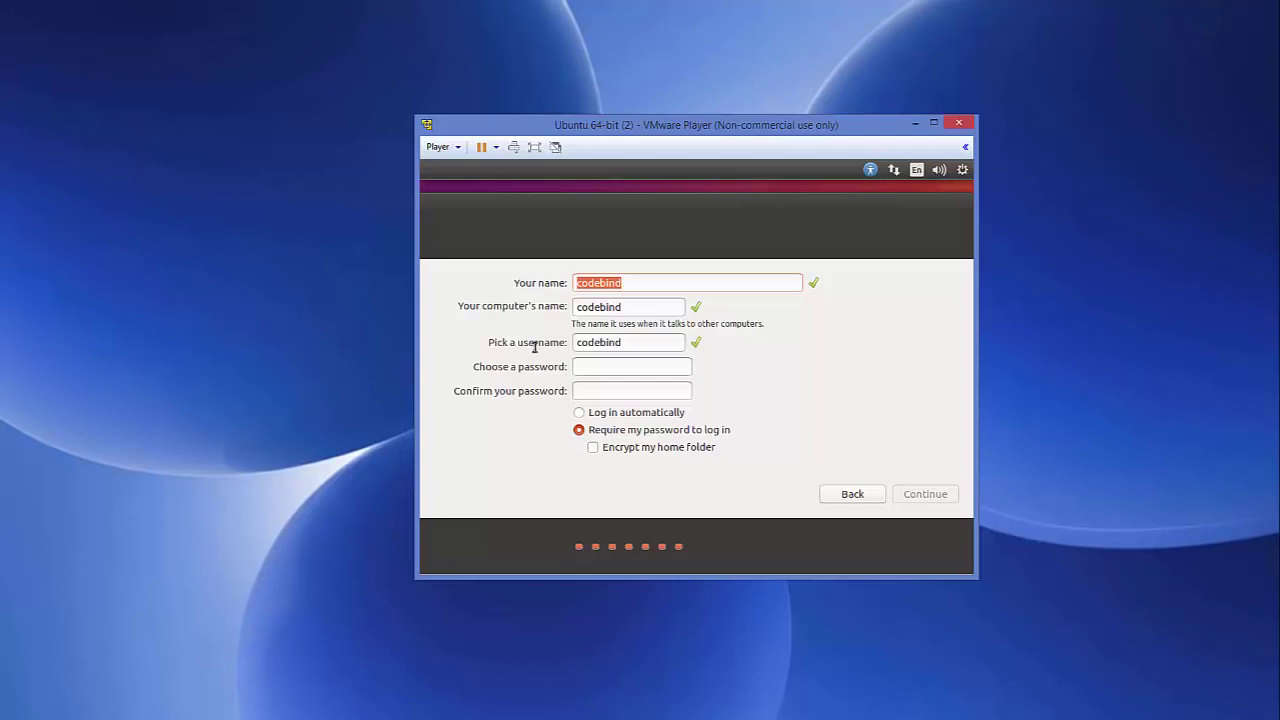
Step: Enter and confirm the account password, then start the installation
left_click(585, 367)
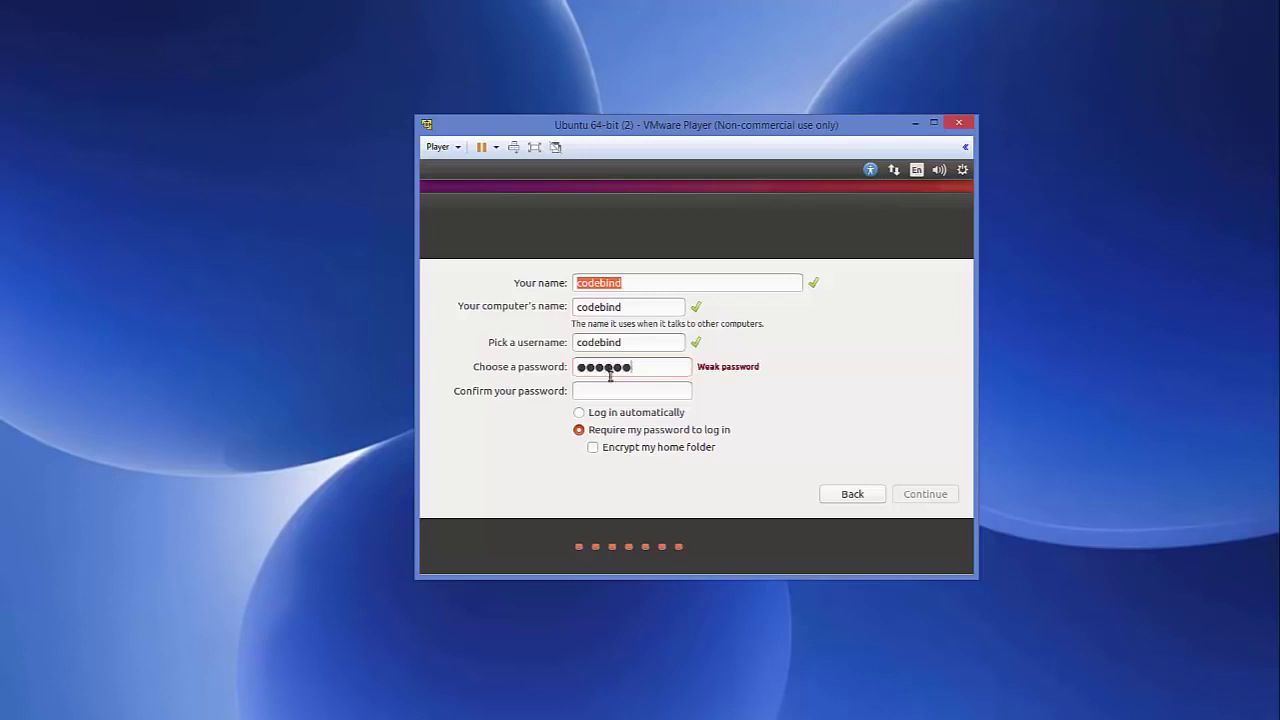
left_click(604, 396)
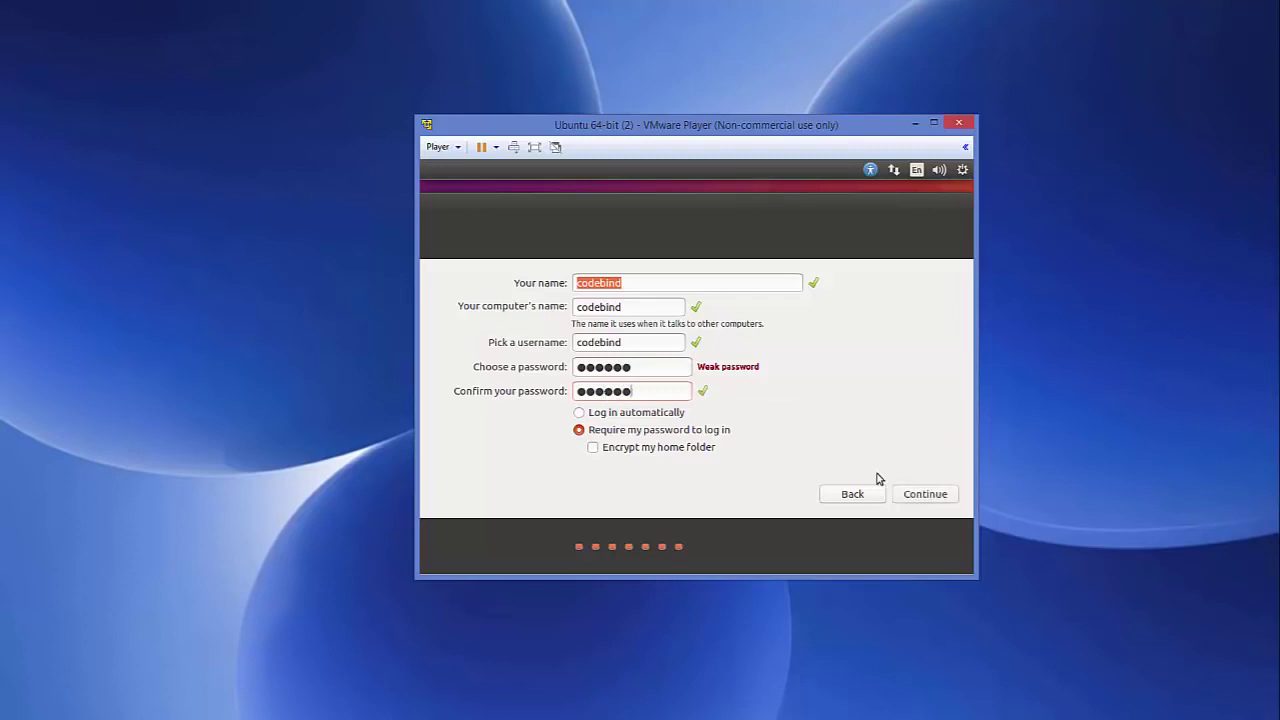
left_click(911, 495)
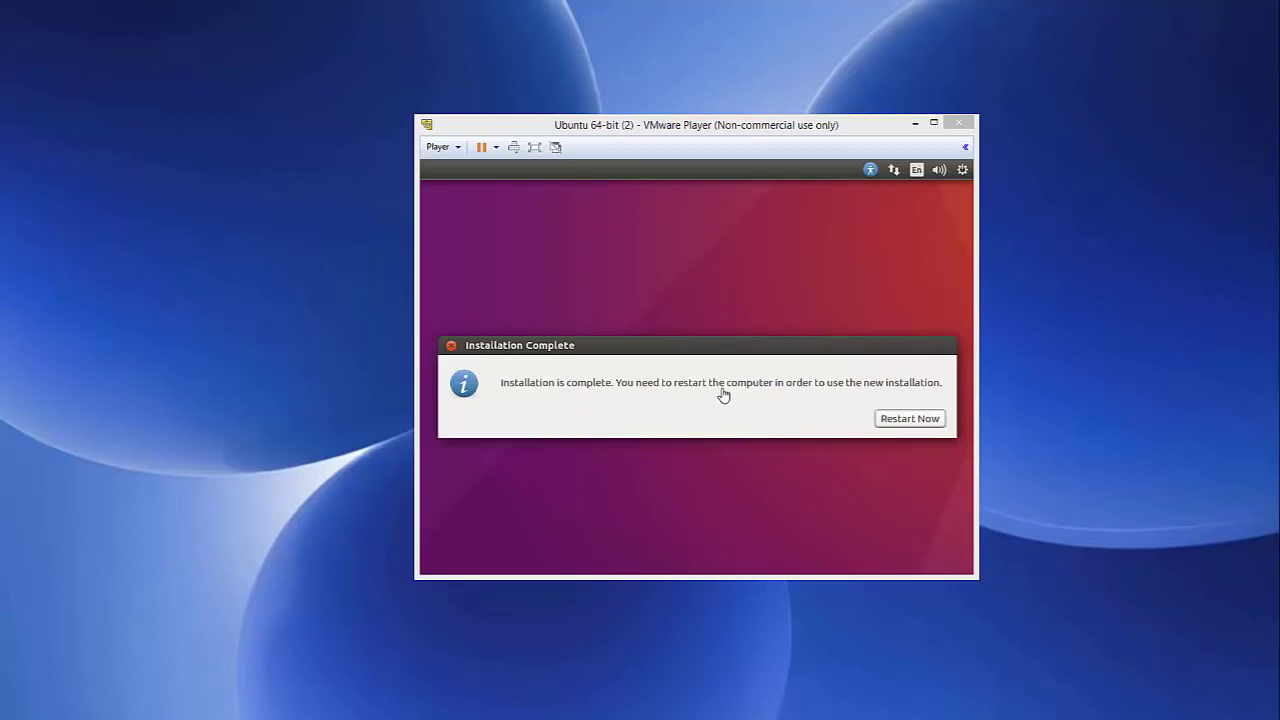
Step: Choose Restart Now in the Installation Complete dialog to reboot the VM
left_click(528, 396)
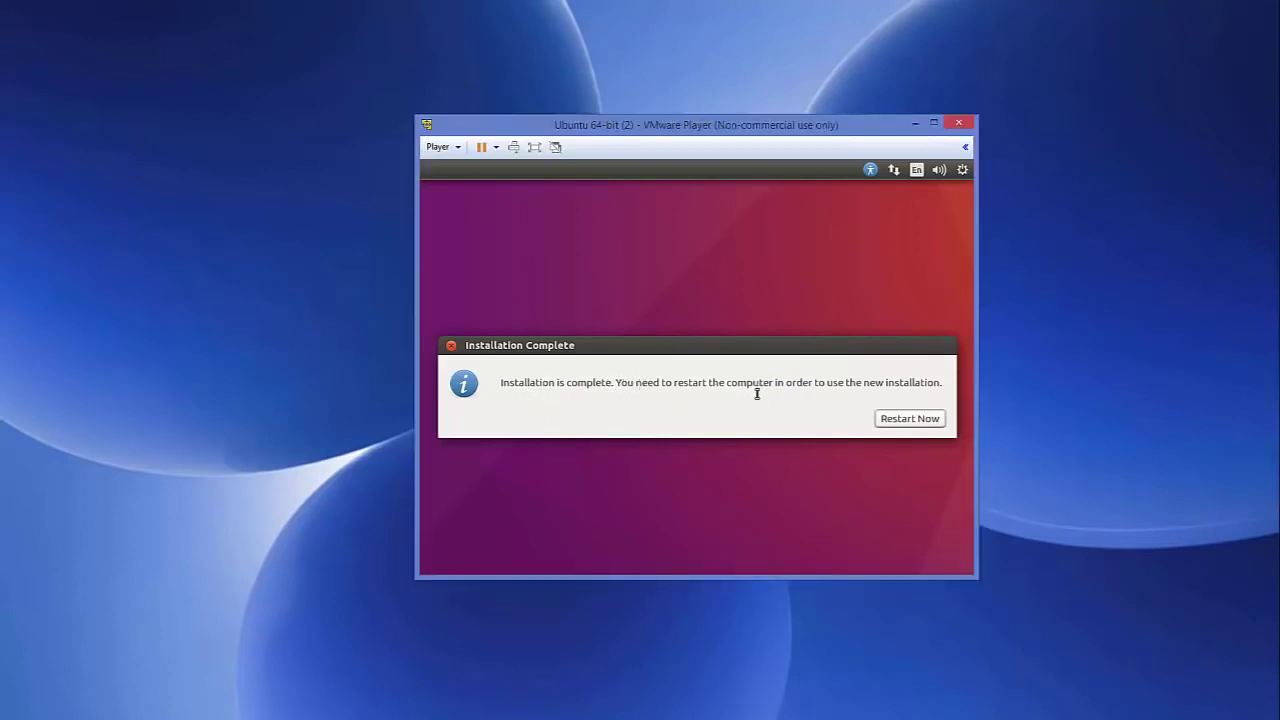
left_click(889, 425)
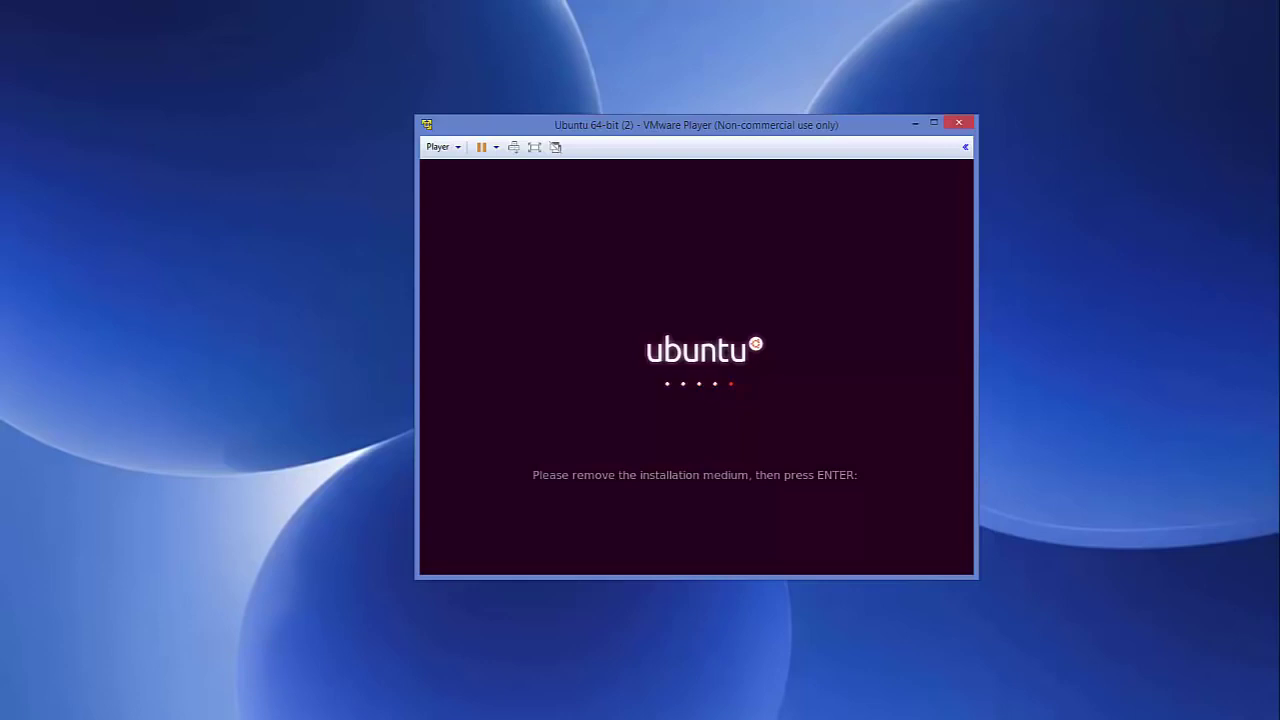
Step: Dismiss the remove-installation-medium prompt with Enter to boot to the Ubuntu login screen
key("Return")
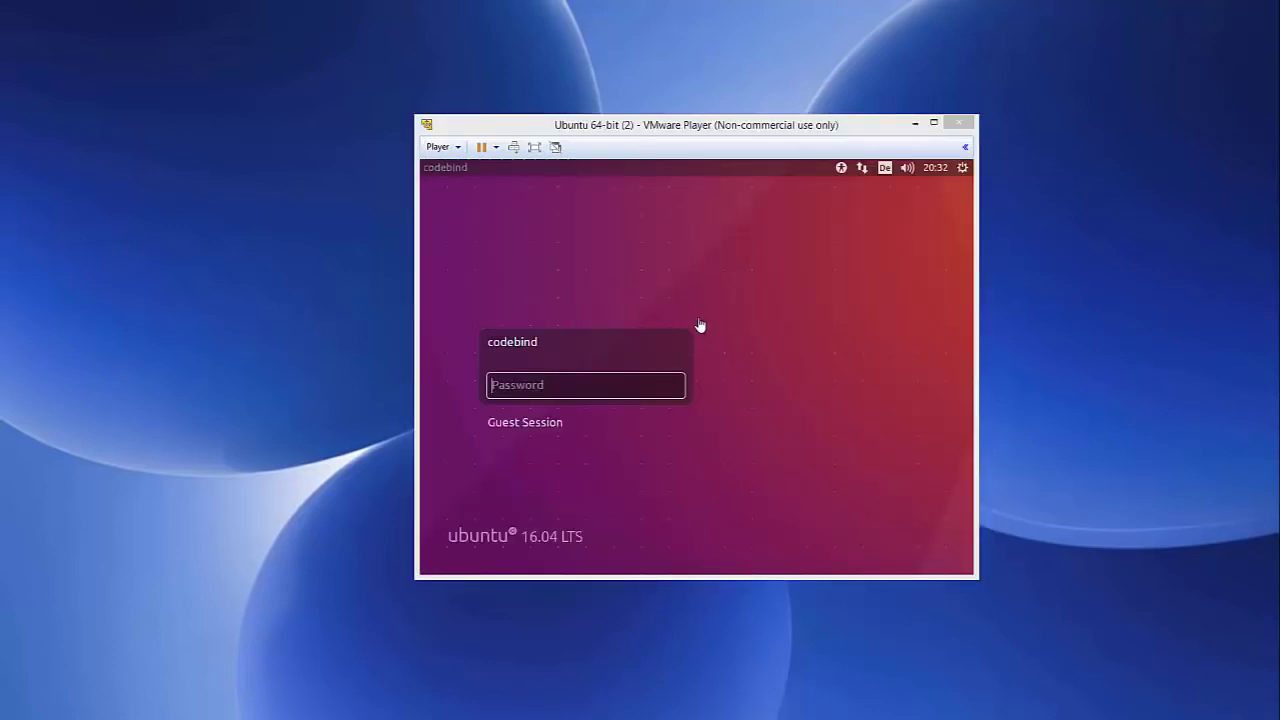
Step: Log in to the Ubuntu account by entering its password at the login screen
left_click(590, 385)
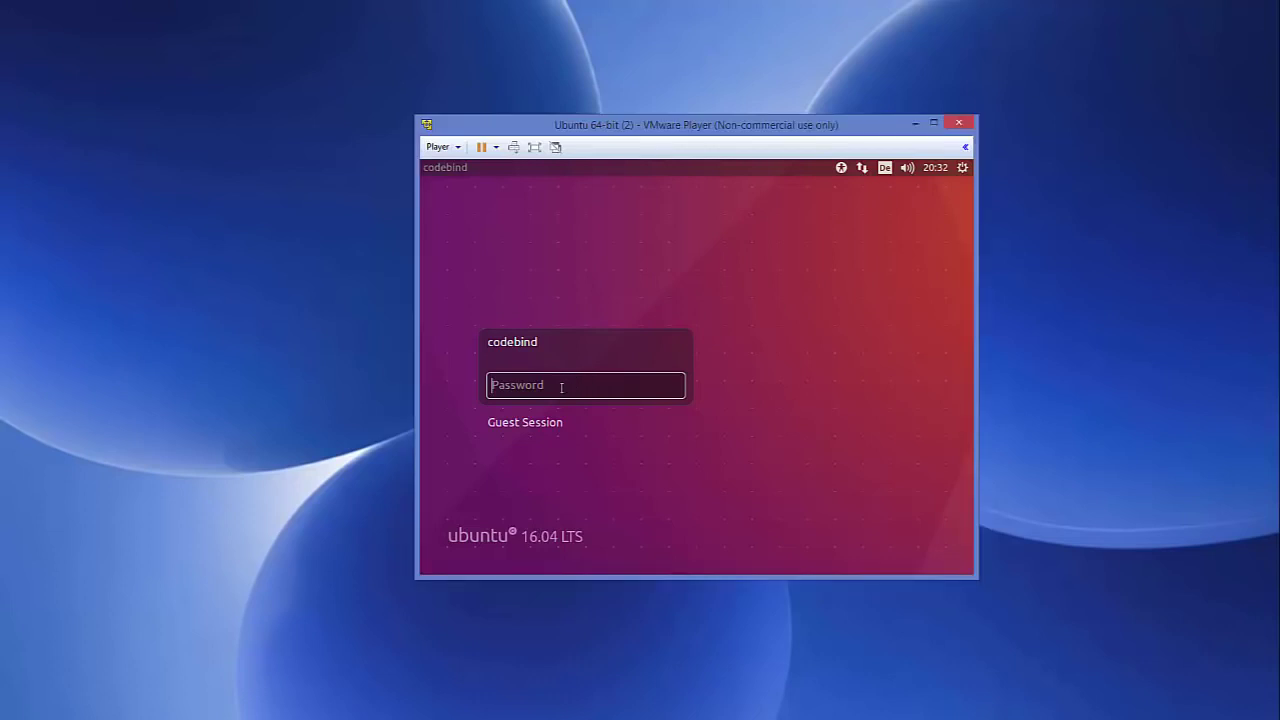
type("•••••")
key("Return")
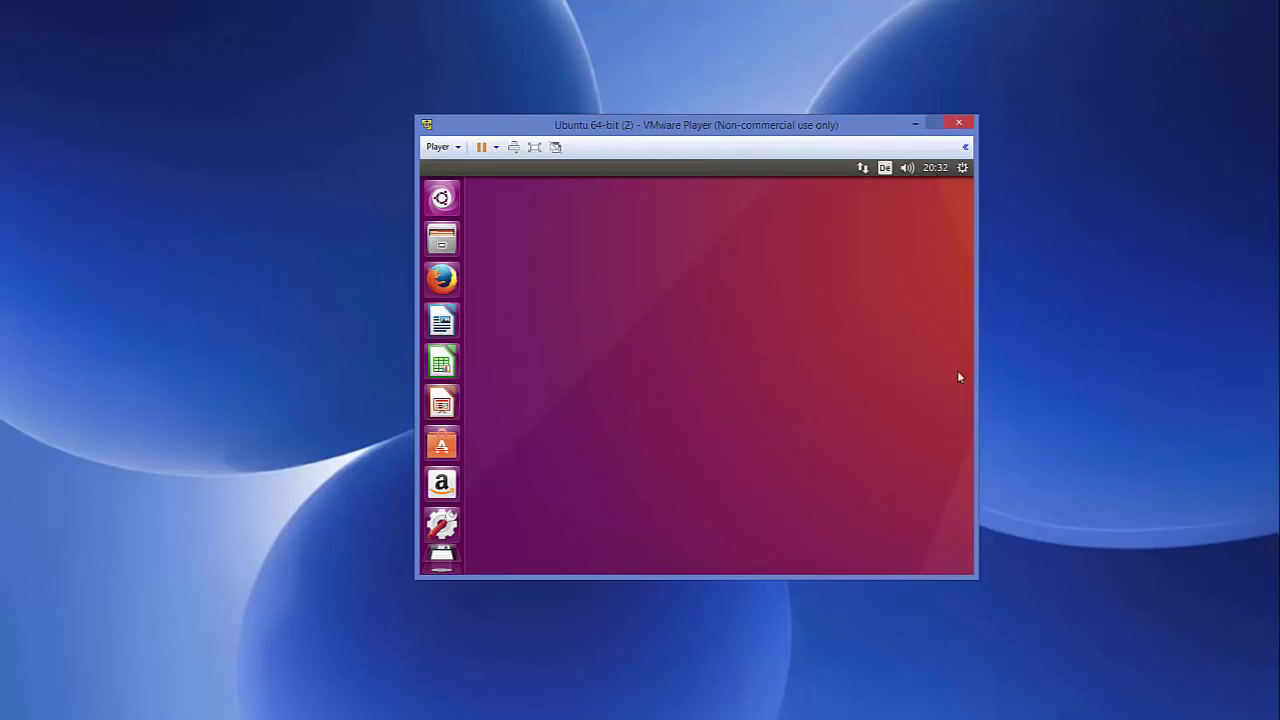
Step: Resize and reposition the VMware Player window, then maximize it to fill the screen
left_click_drag(976, 578, 1135, 688)
left_click_drag(416, 117, 180, 34)
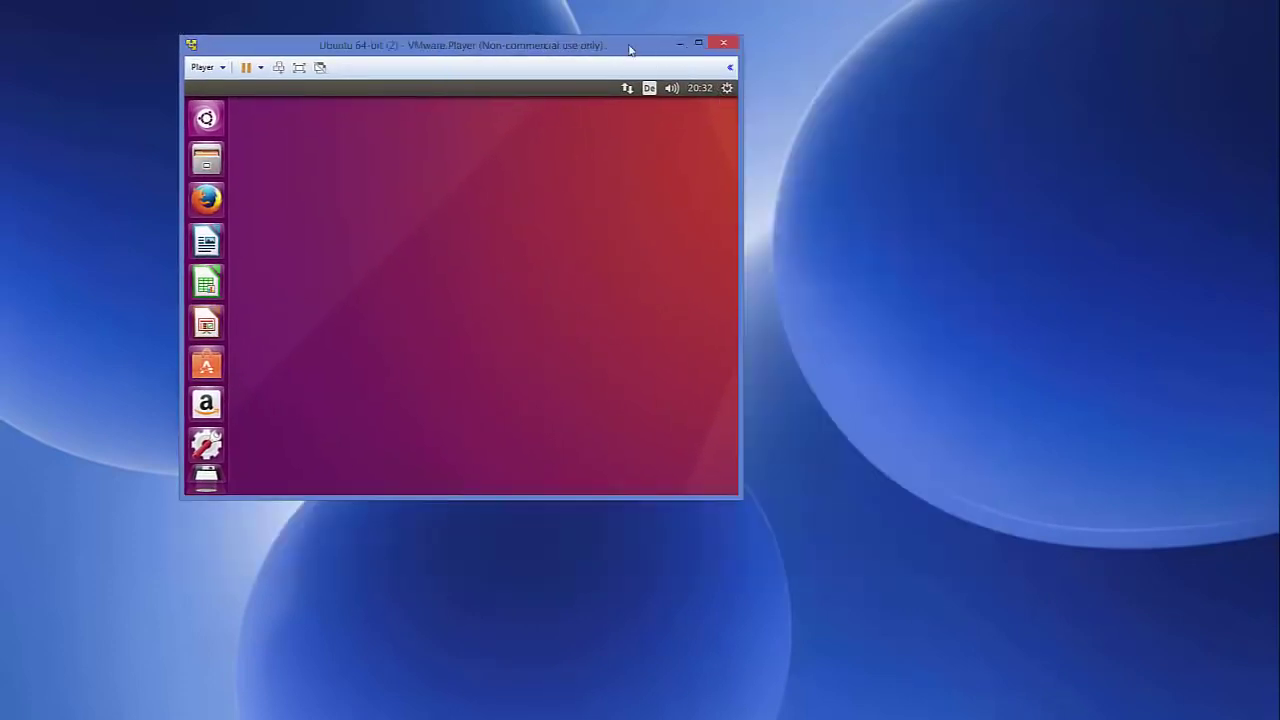
left_click_drag(691, 50, 780, 74)
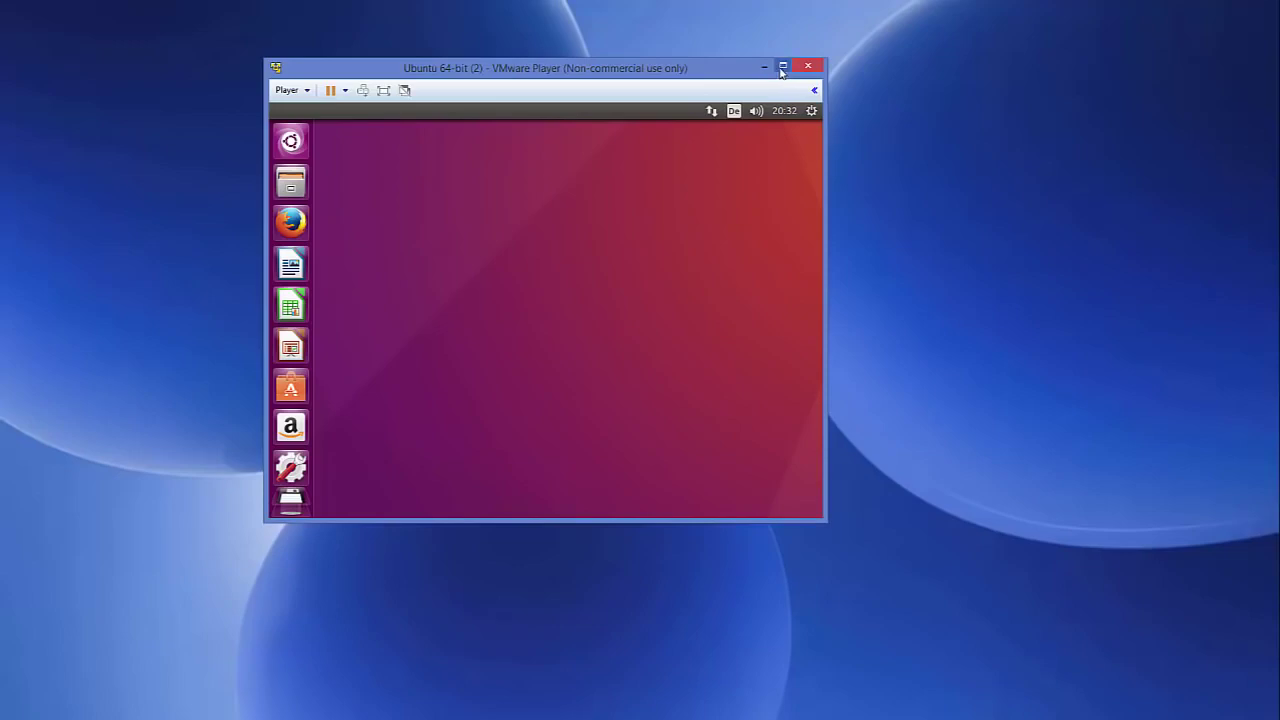
left_click(783, 67)
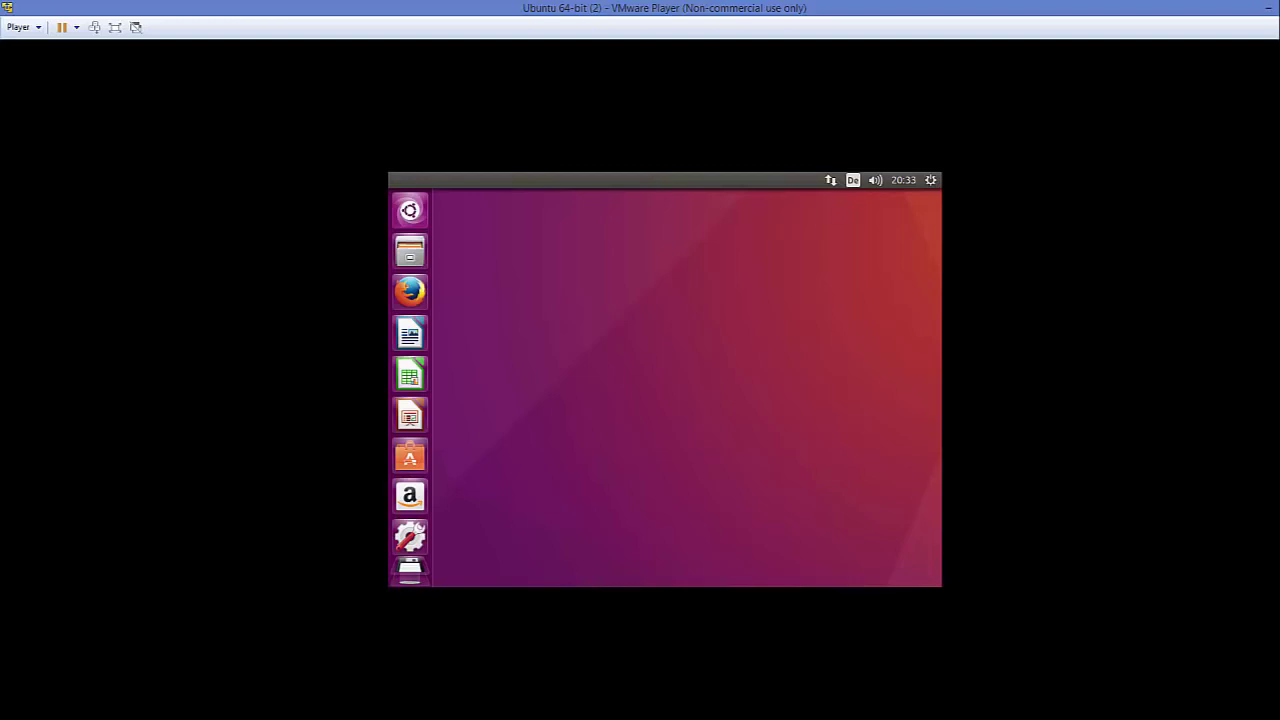
Step: Switch the VM to full screen and back, then restore the player to a smaller window
left_click(114, 28)
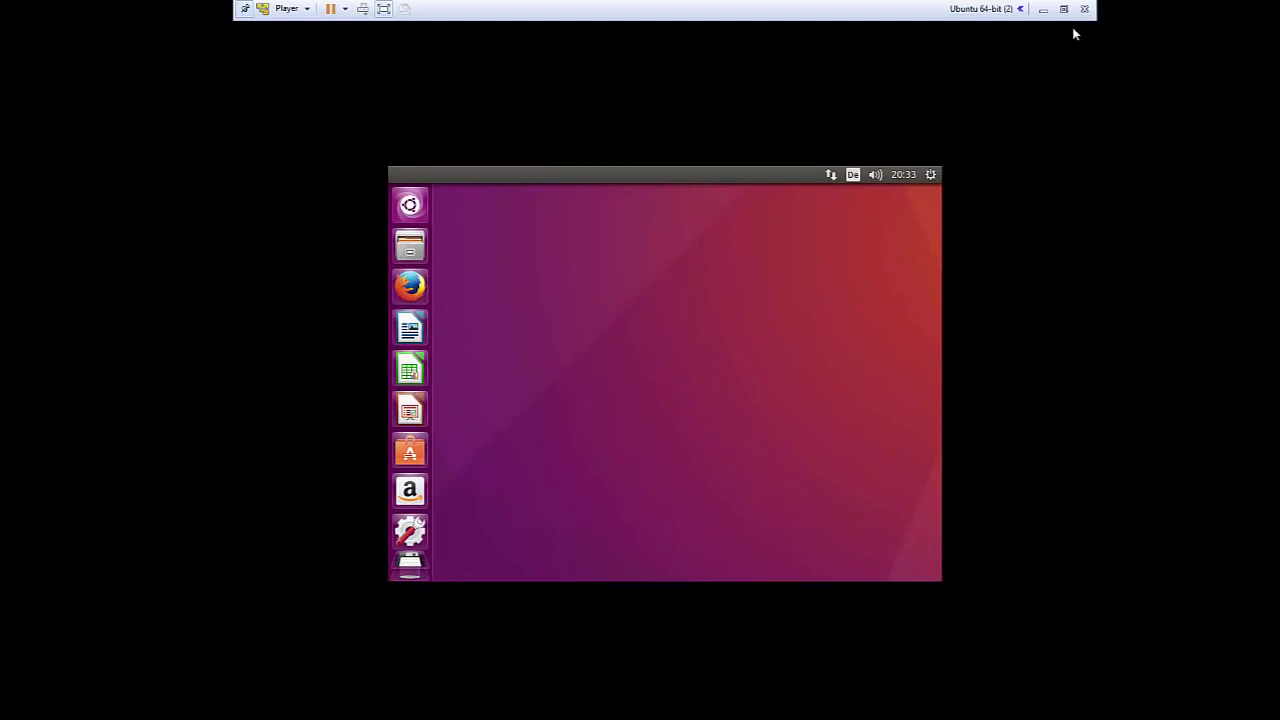
left_click(1063, 9)
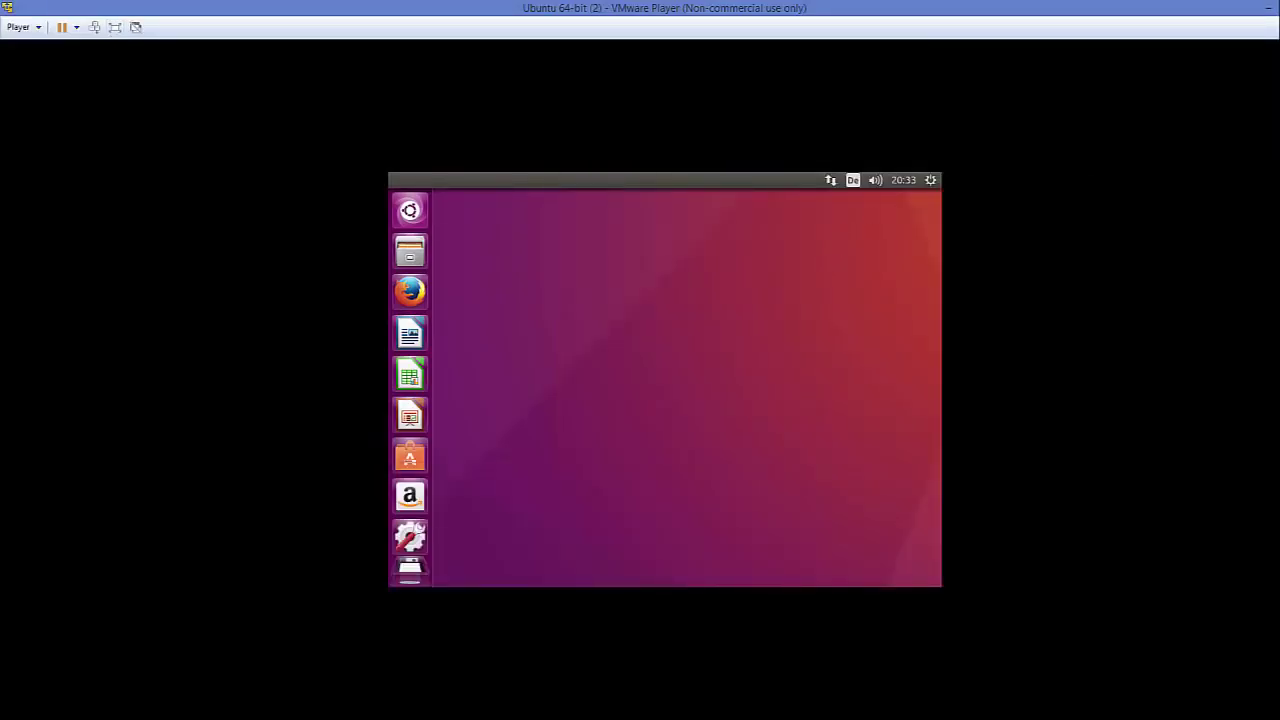
left_click(1279, 8)
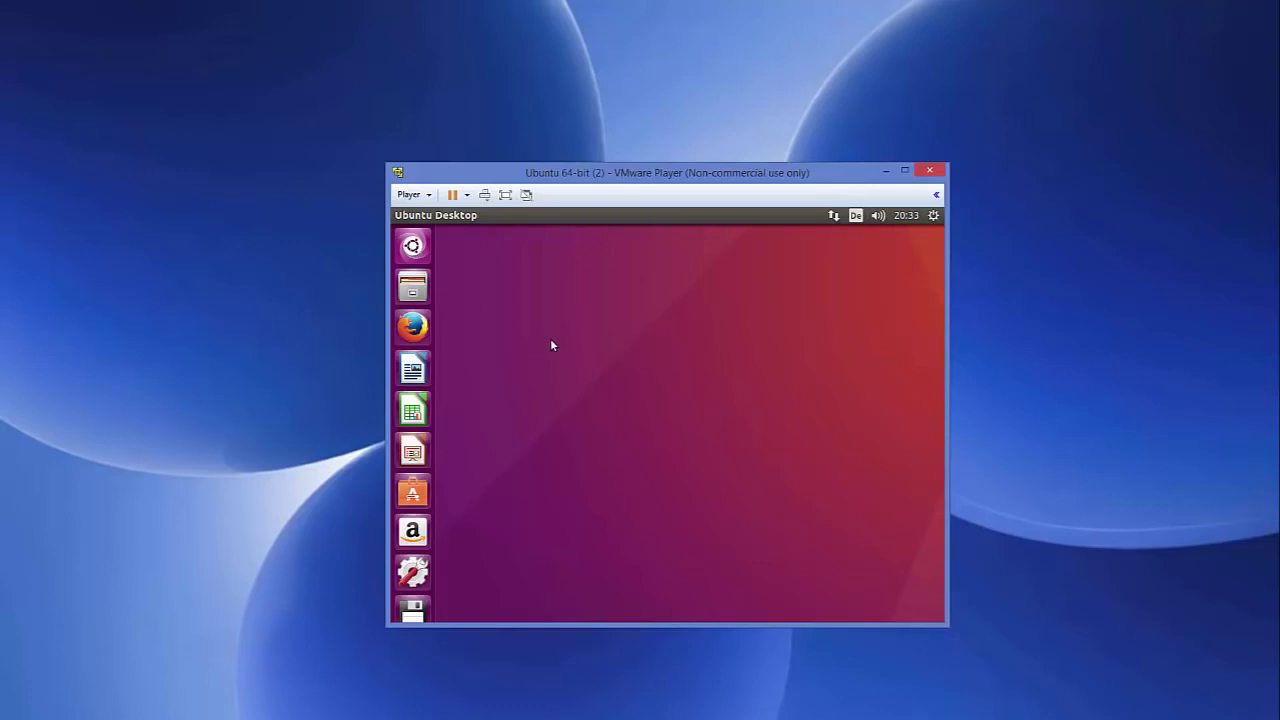
Step: Launch Terminal by searching 'ter' in the Dash, closing the extra terminal window that opened
key("super")
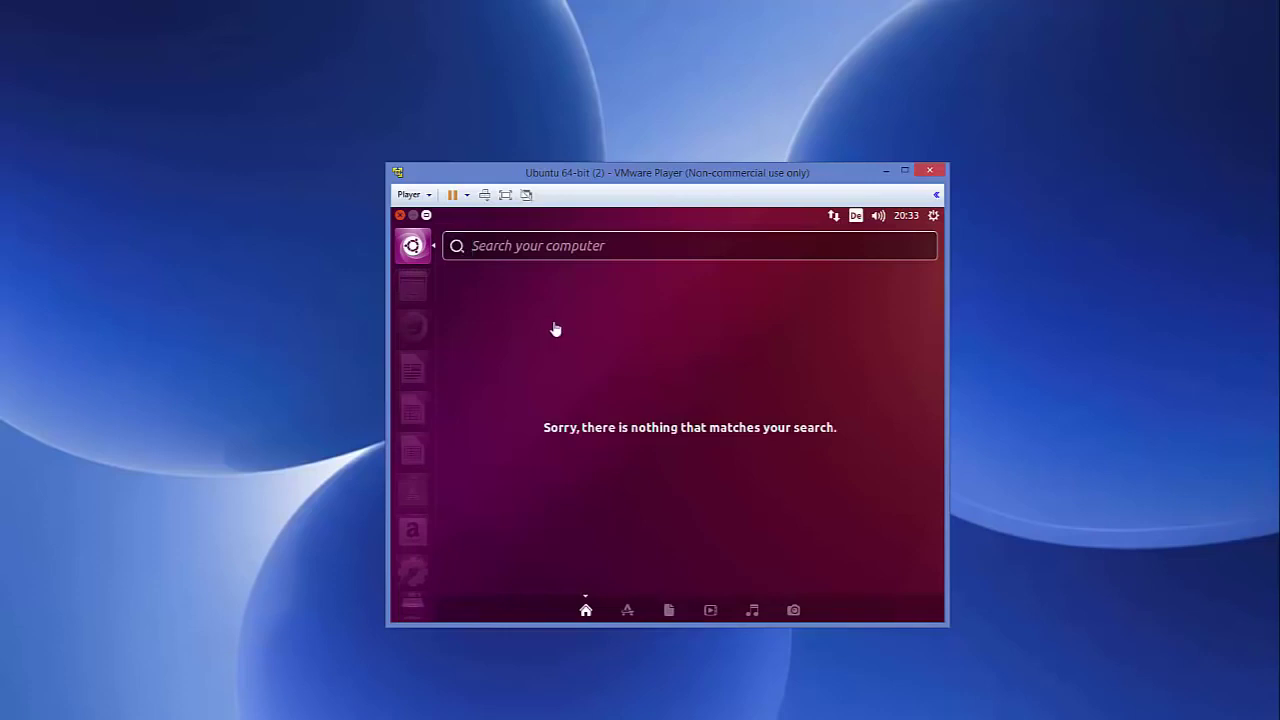
left_click(540, 249)
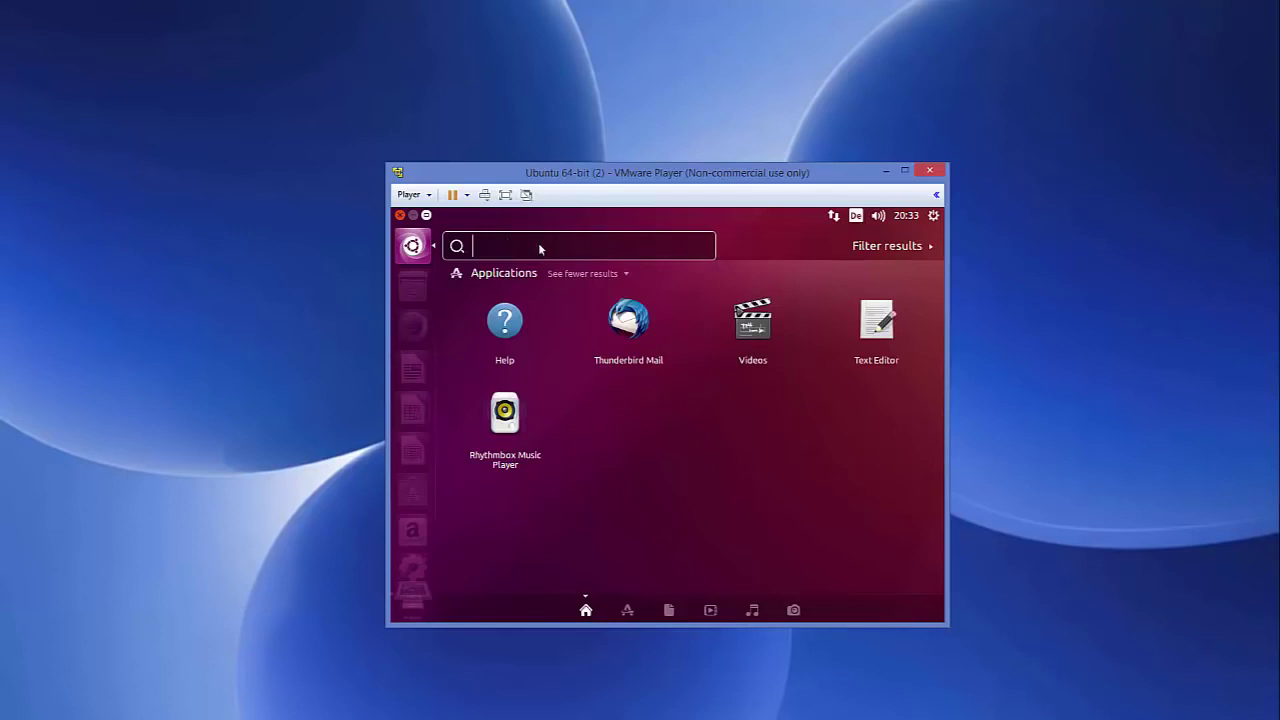
type("ter")
left_click(505, 325)
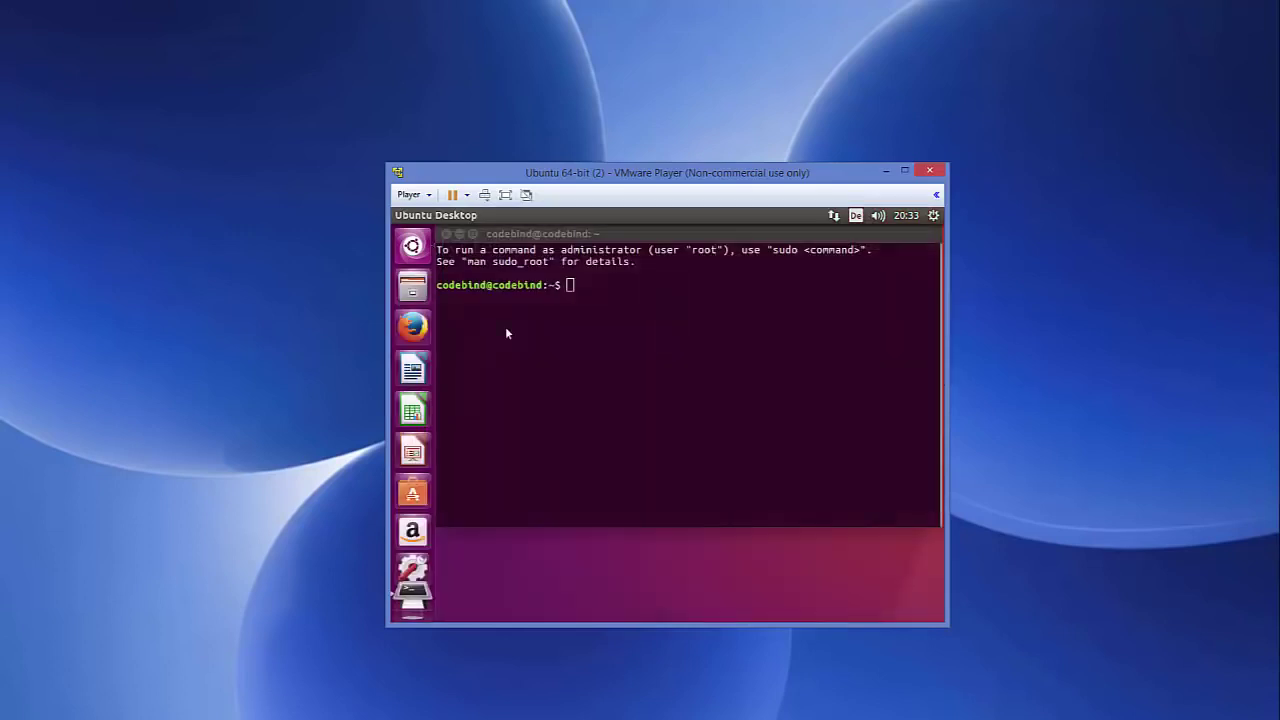
key("ctrl+alt+t")
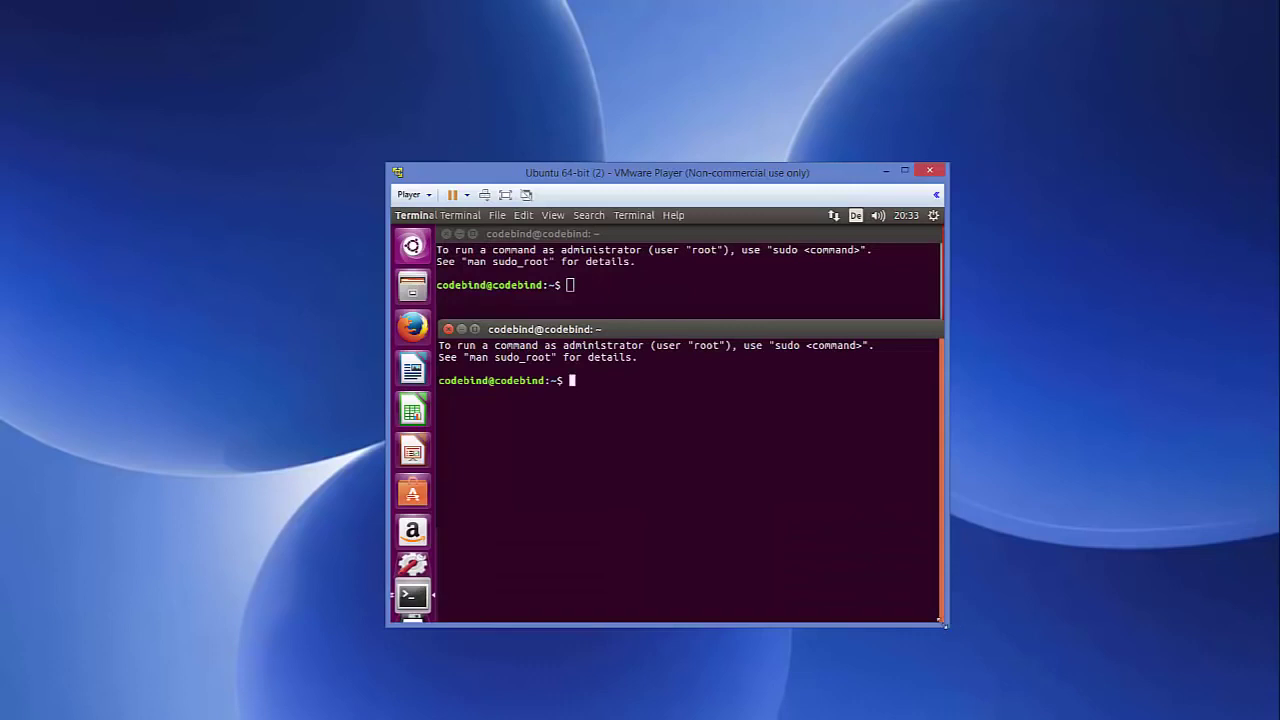
left_click(448, 329)
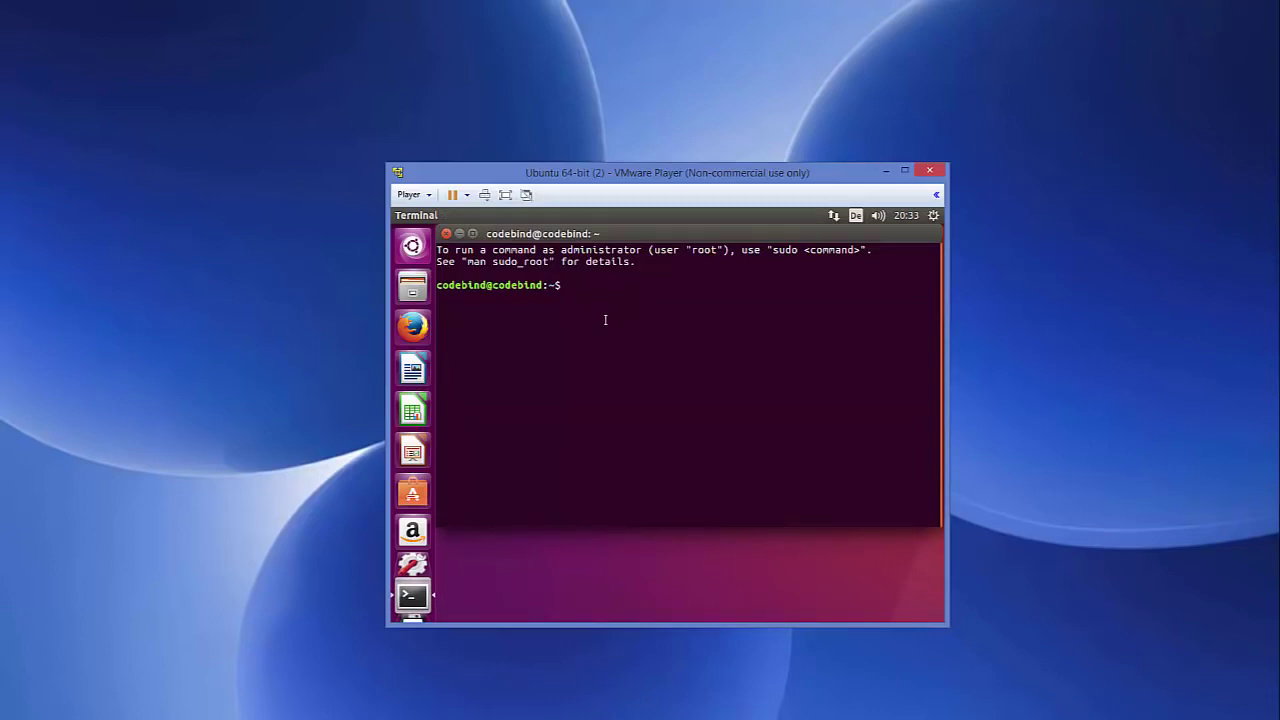
Step: Install open-vm-tools with 'sudo apt-get install open-vm-tools', confirming with password and y, then recall the command
type("sudo apt-get install op")
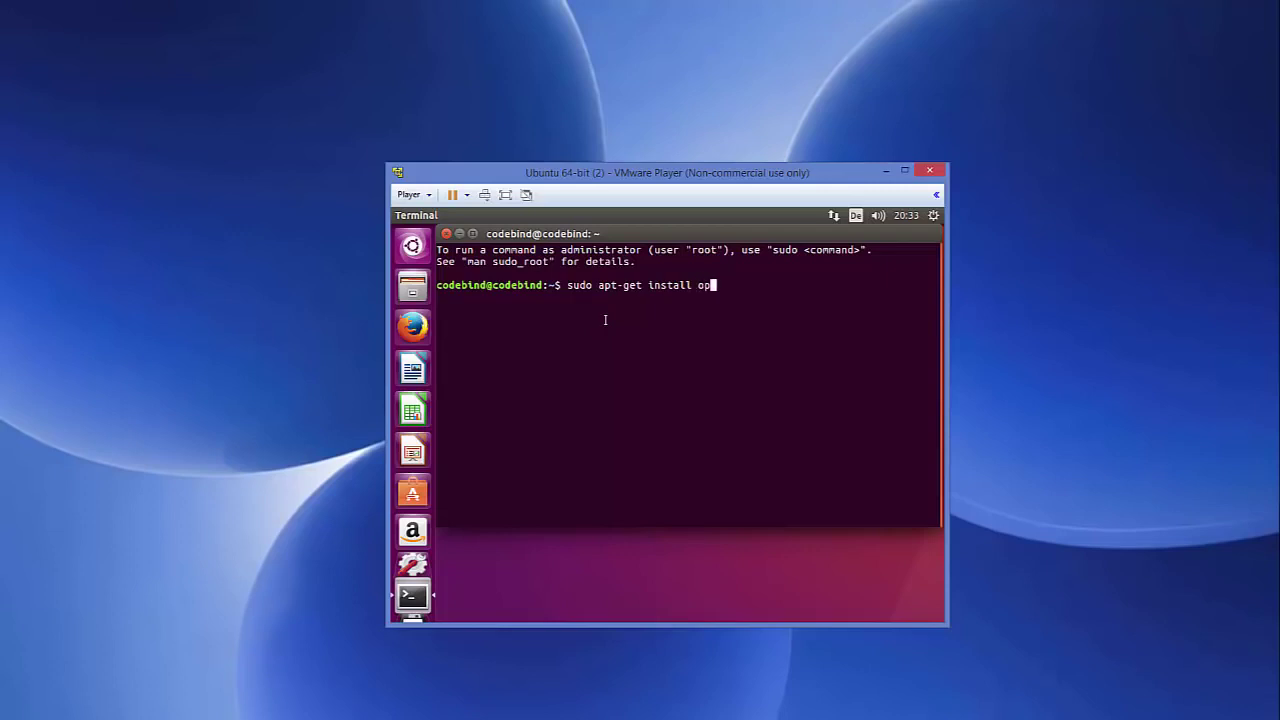
type("en-vm-tools")
key("Return")
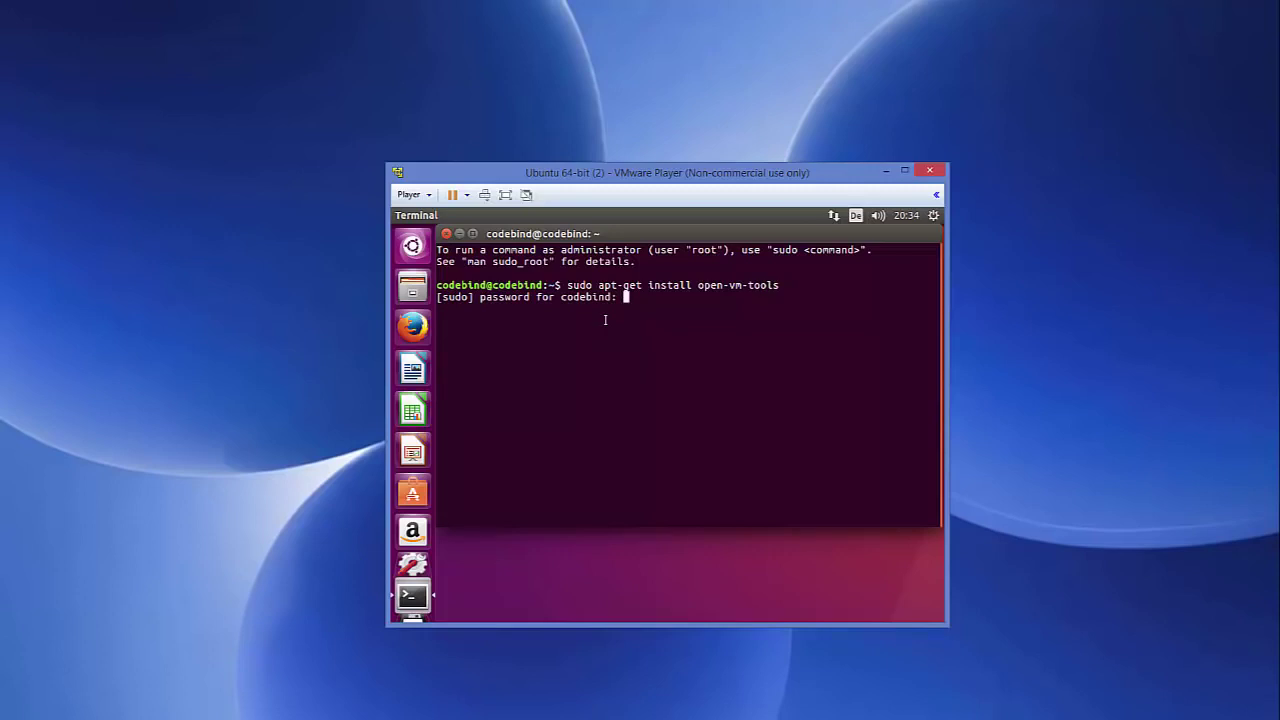
key("Return")
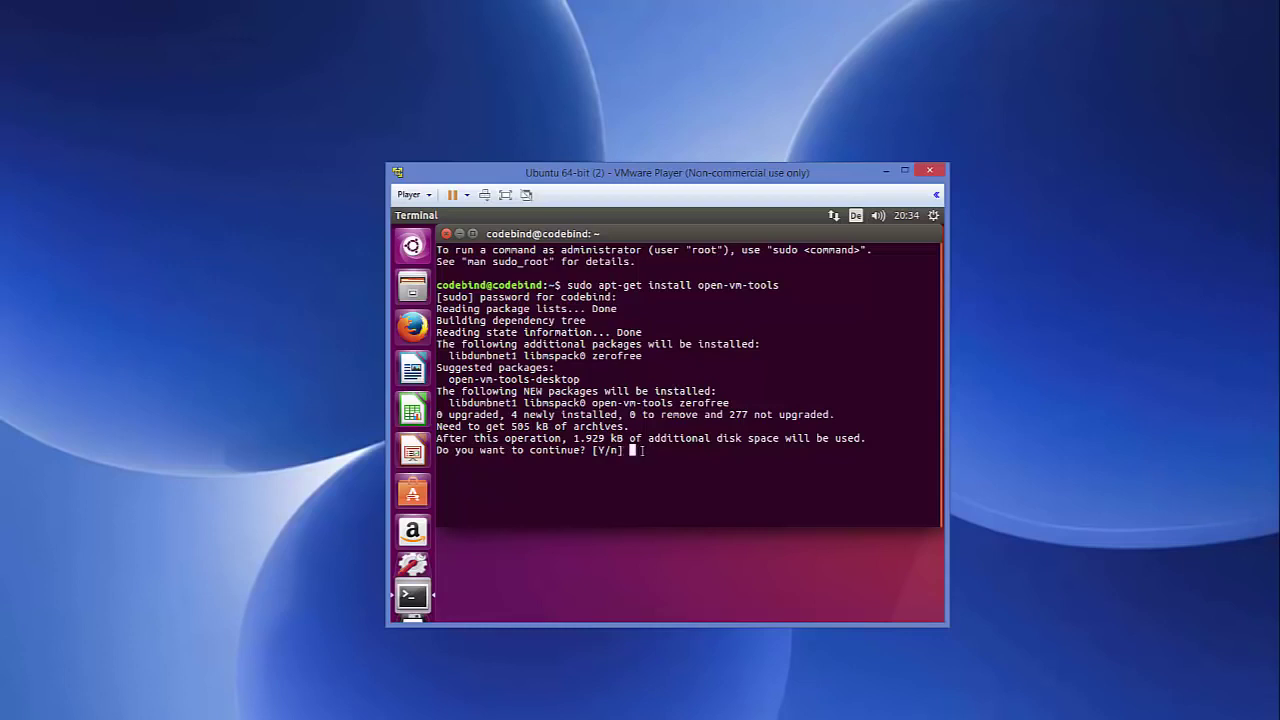
type("y")
key("Return")
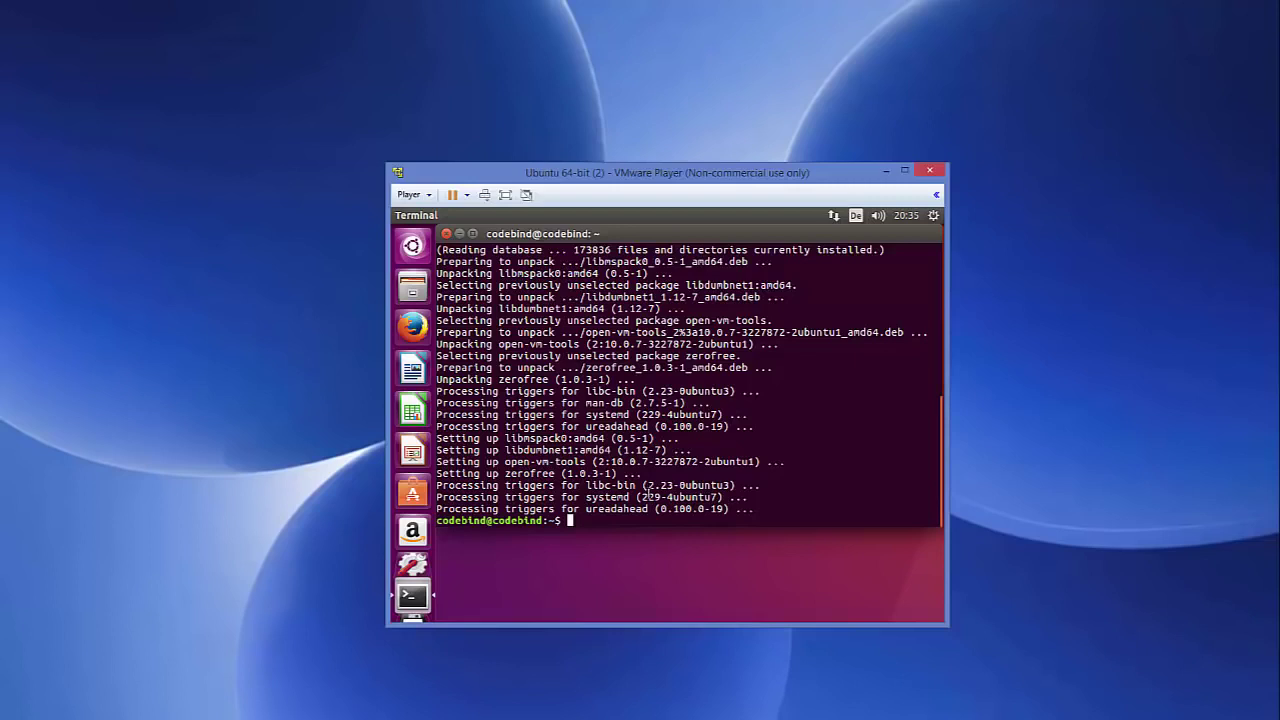
key("Up")
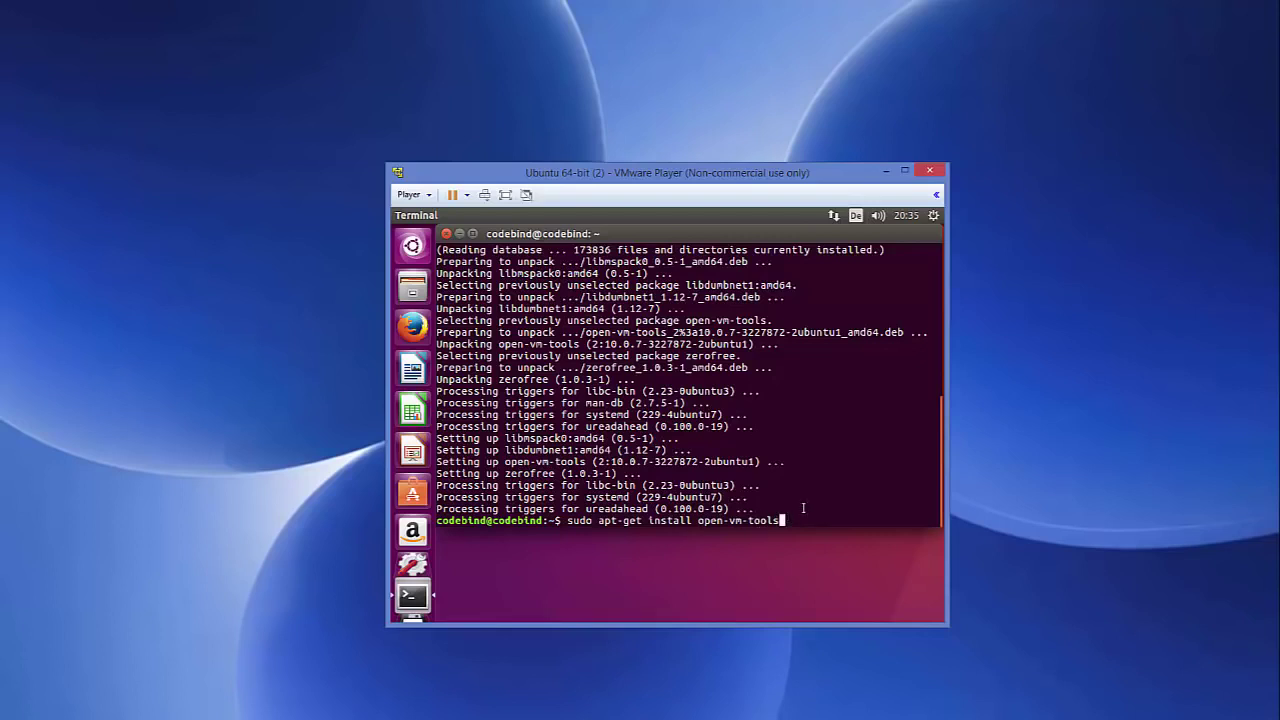
Step: Install open-vm-tools-desktop by appending '-desktop' and answering y, then open the gear system menu
type("-desktop")
key("Return")
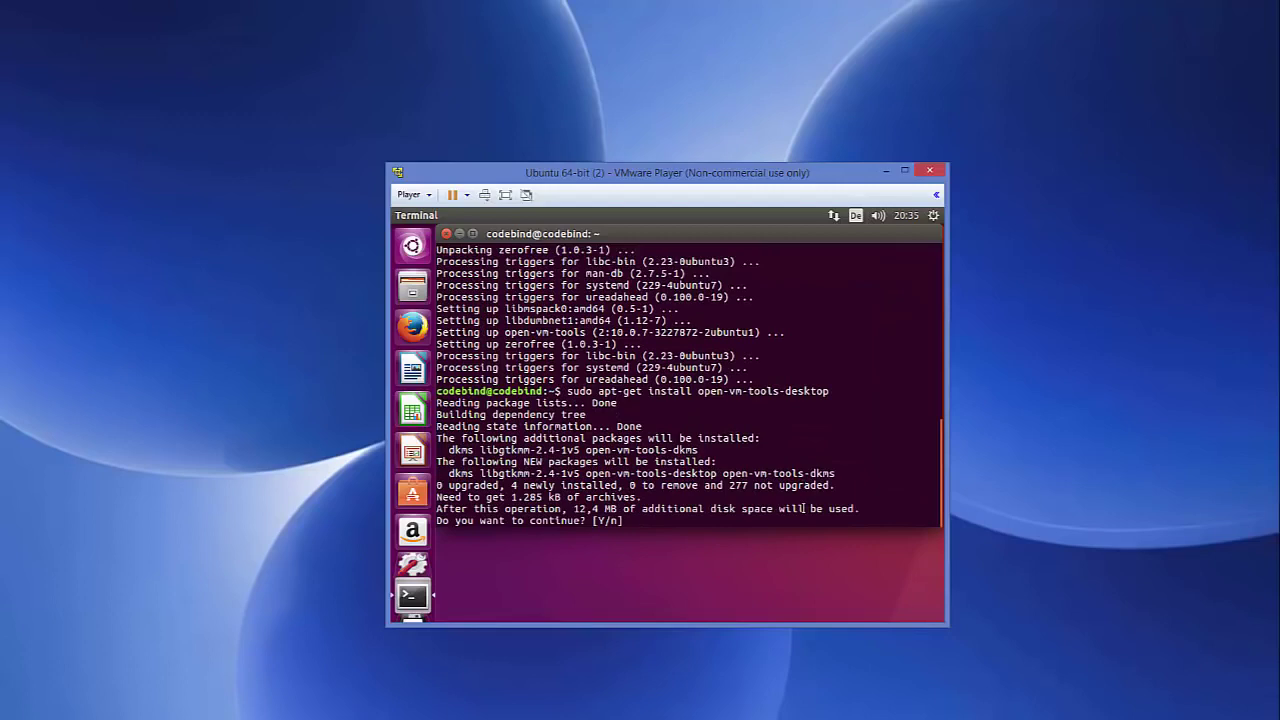
type("y")
key("Return")
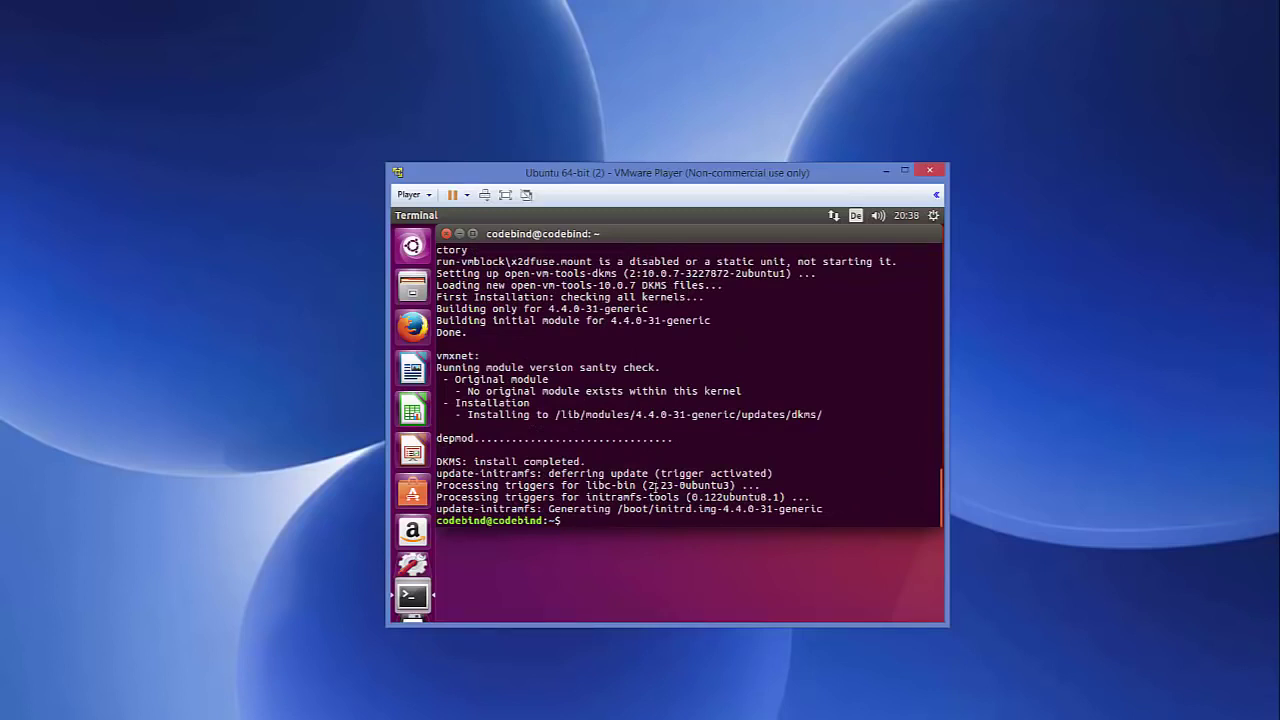
left_click(933, 216)
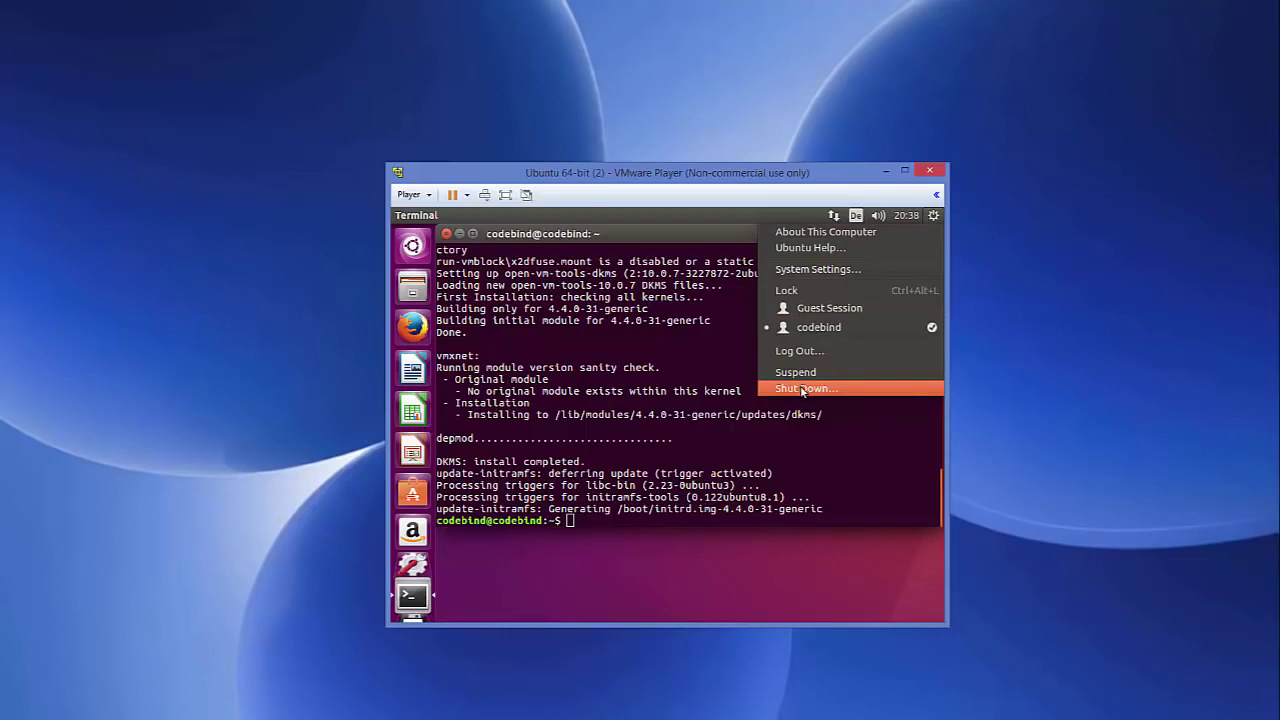
Step: Close the system menu, restart the guest with 'reboot', and log back in with the account password
left_click(677, 470)
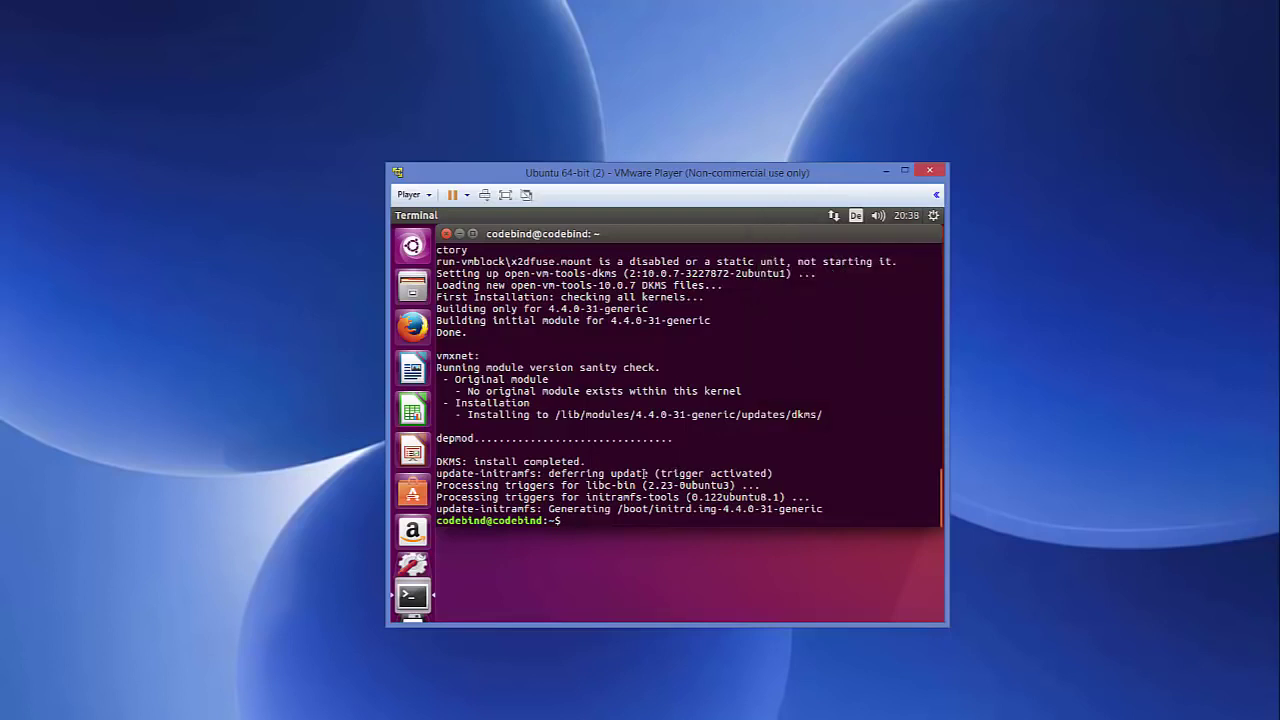
type("reboot")
key("Return")
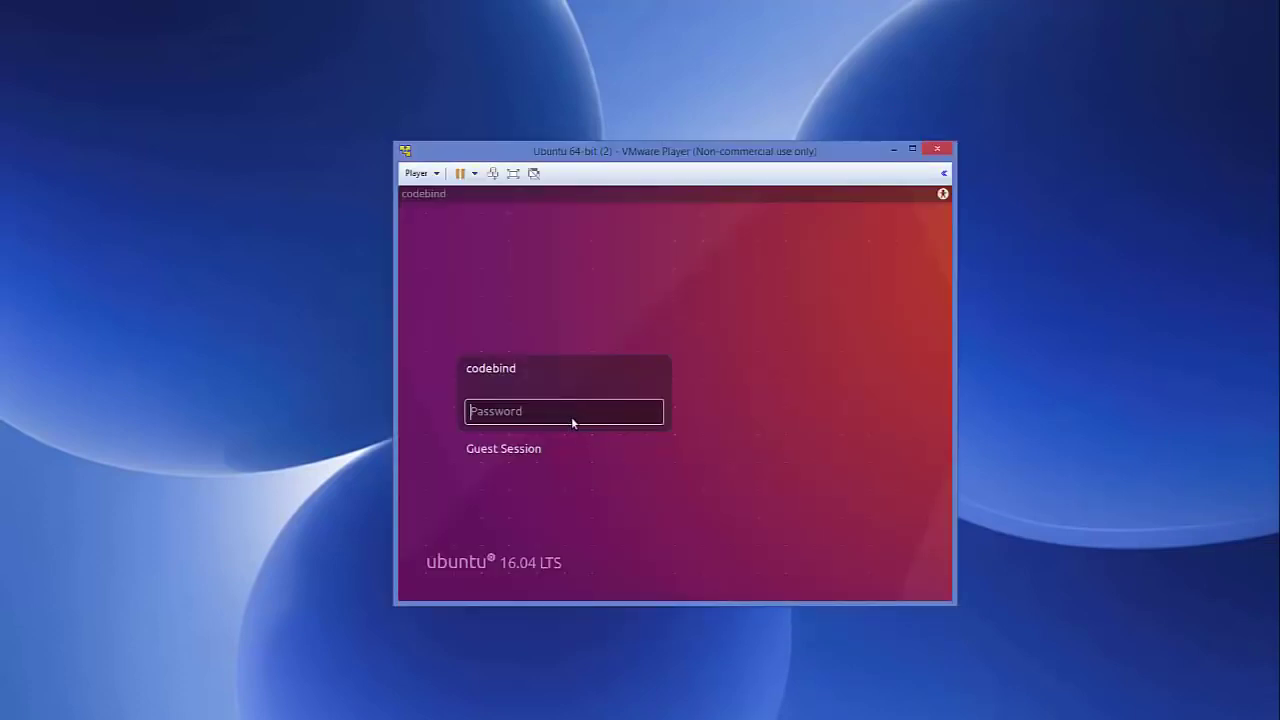
key("Return")
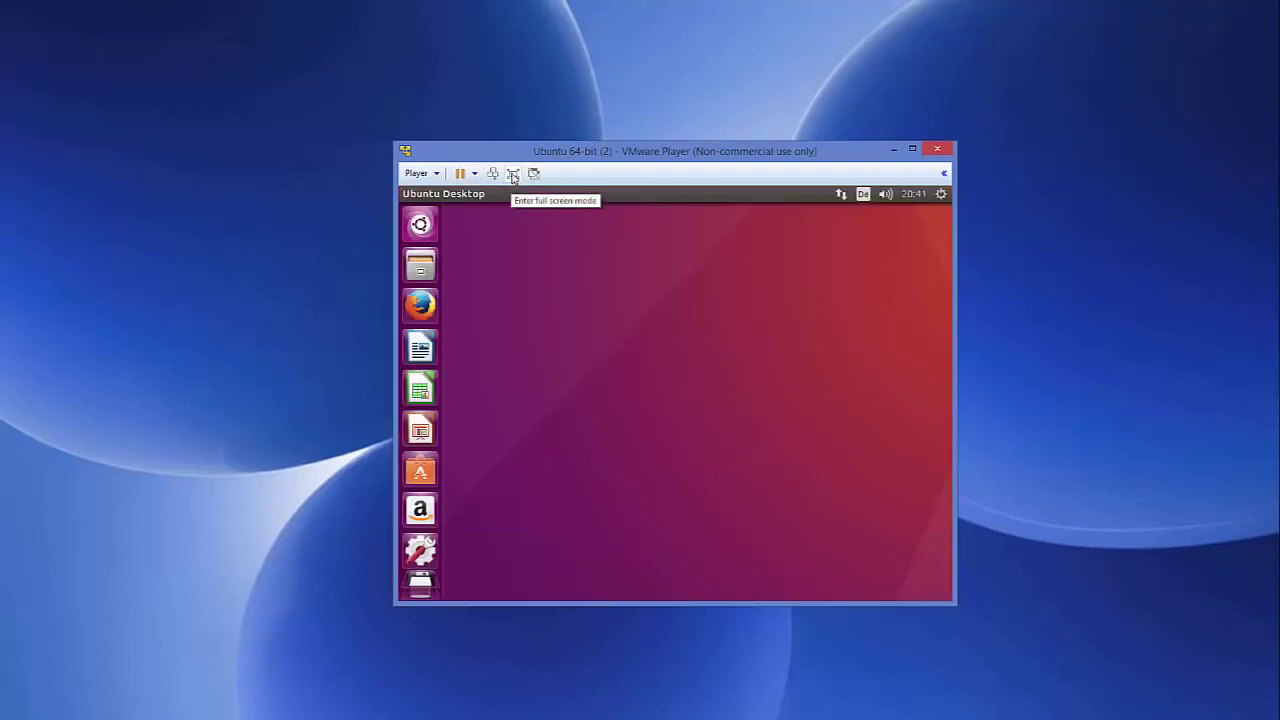
Step: Toggle full screen off again, then drag the window corners and right edge larger so the Ubuntu desktop auto-resizes
left_click(511, 175)
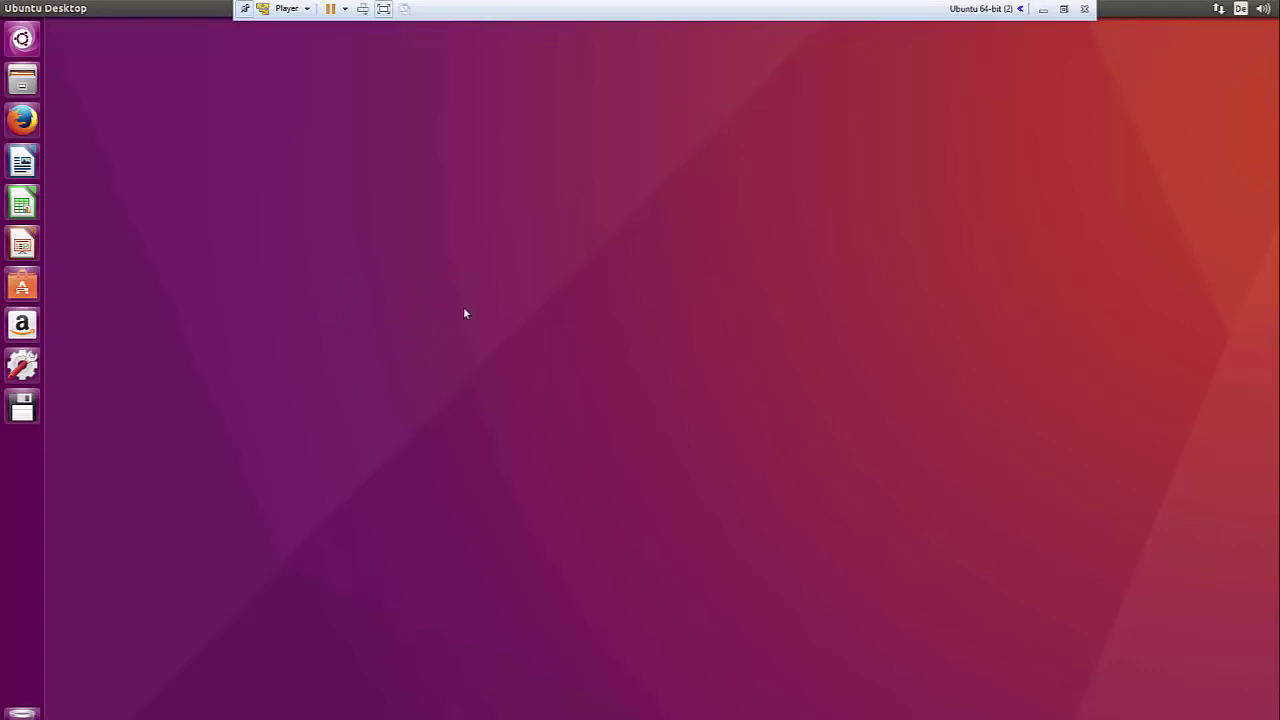
left_click(1063, 9)
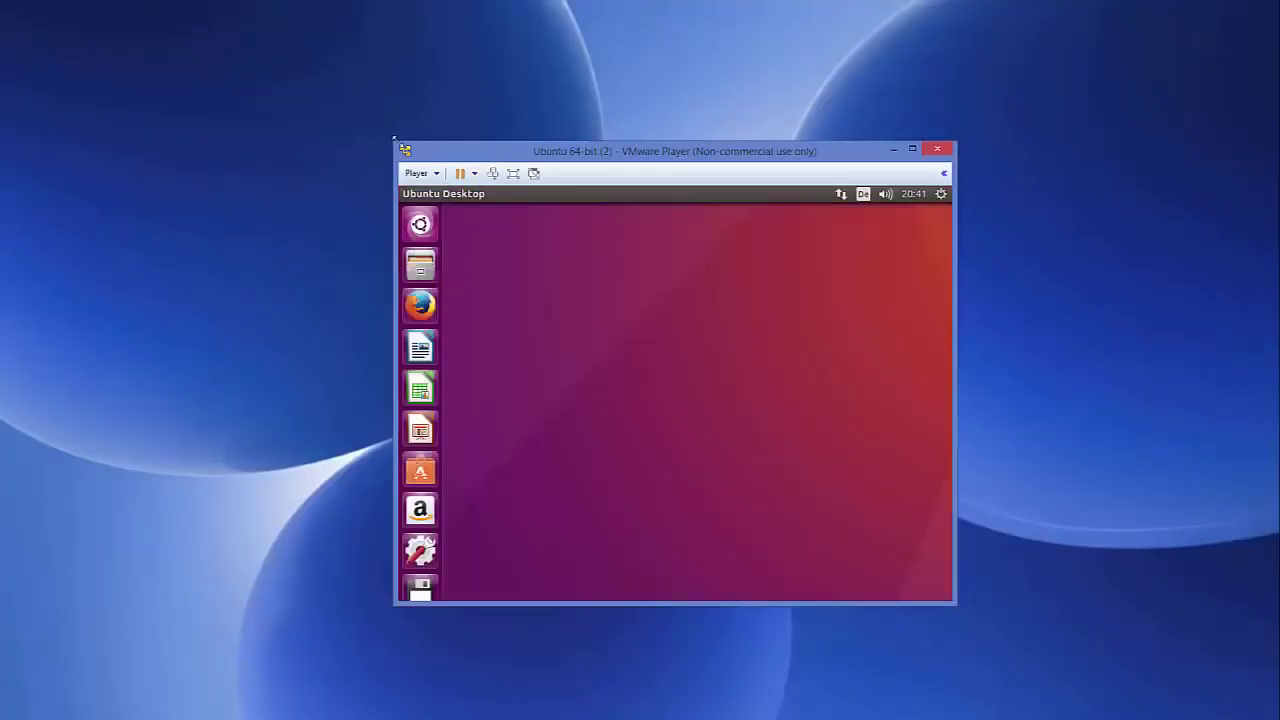
left_click_drag(395, 143, 85, 37)
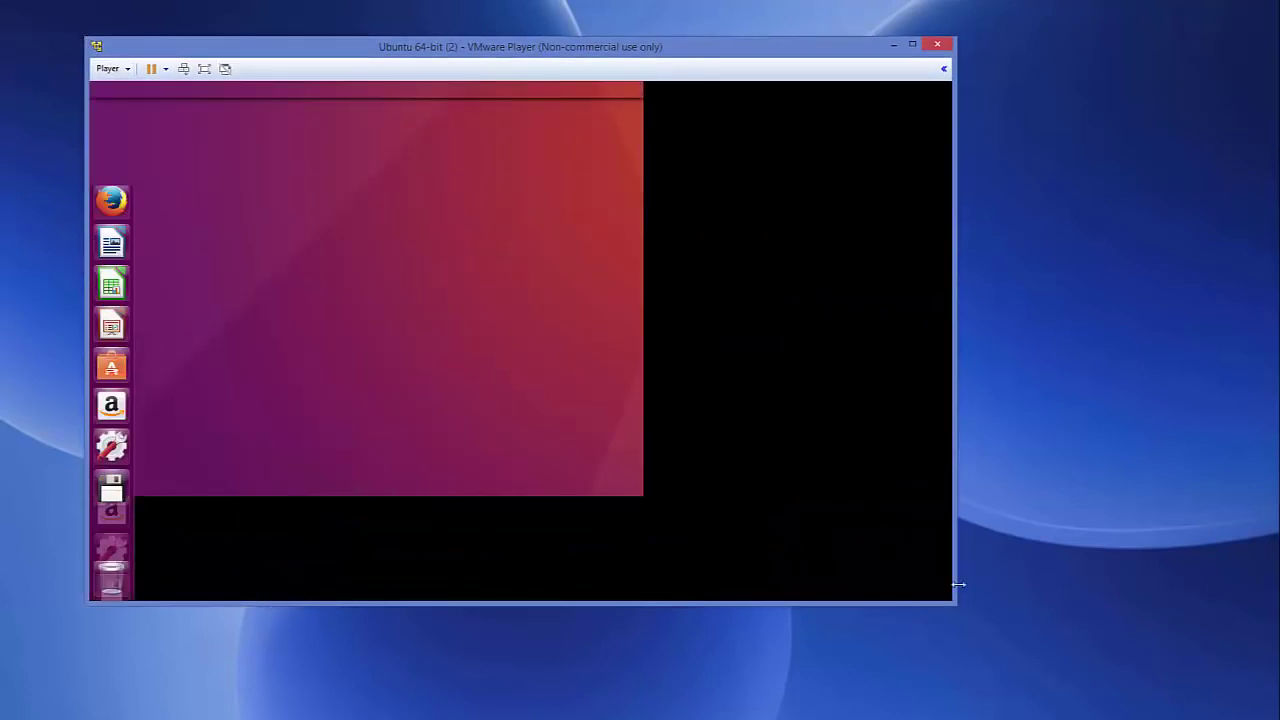
left_click_drag(955, 603, 1140, 686)
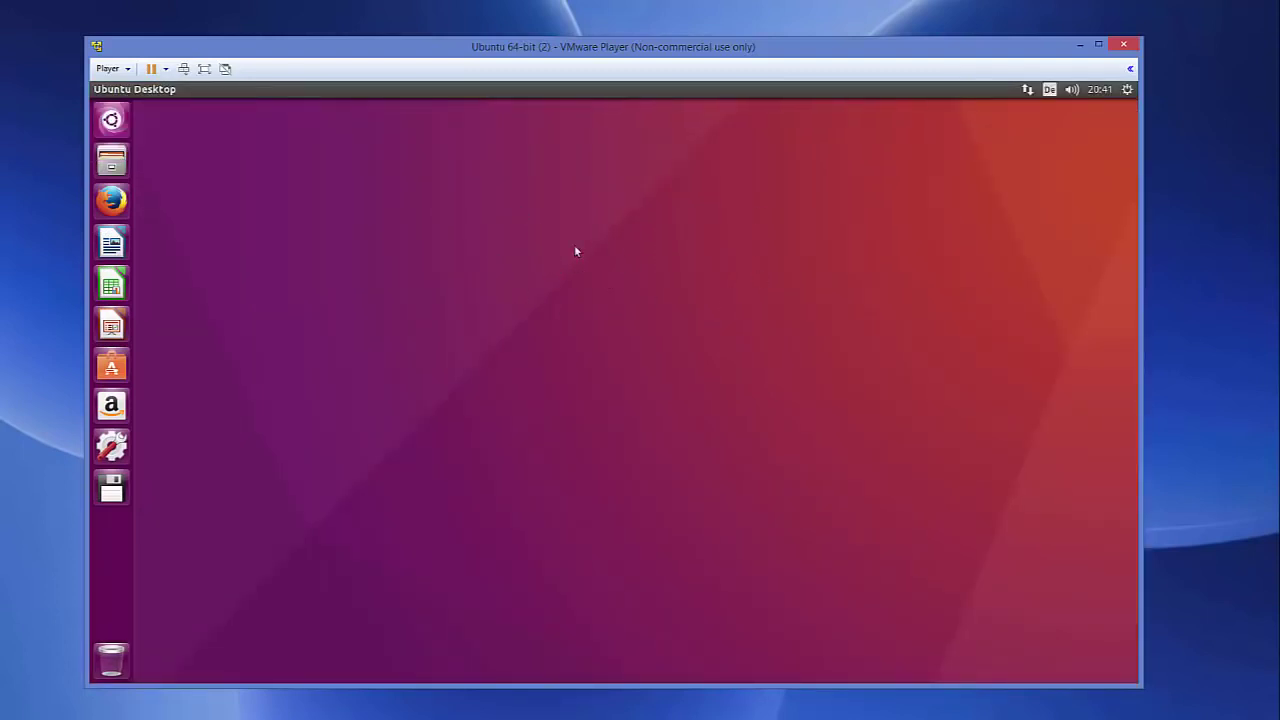
left_click_drag(1143, 289, 1230, 291)
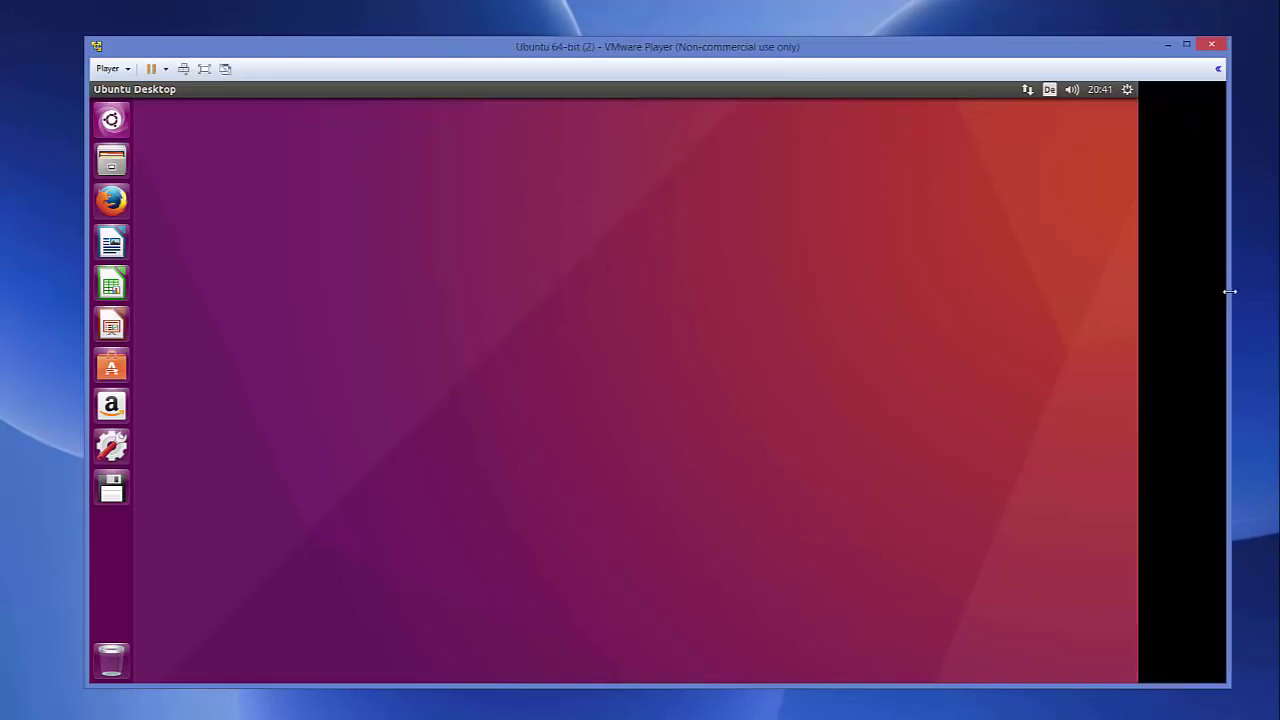